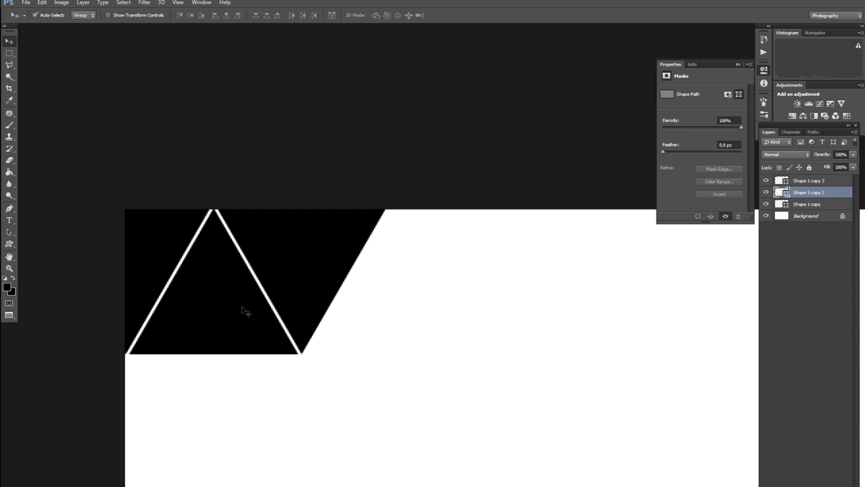
- Merge the Shape 1 copy 2 and copy 3 triangle layers and place a duplicate of the pair directly beside it in the row
shift+click(817, 181)
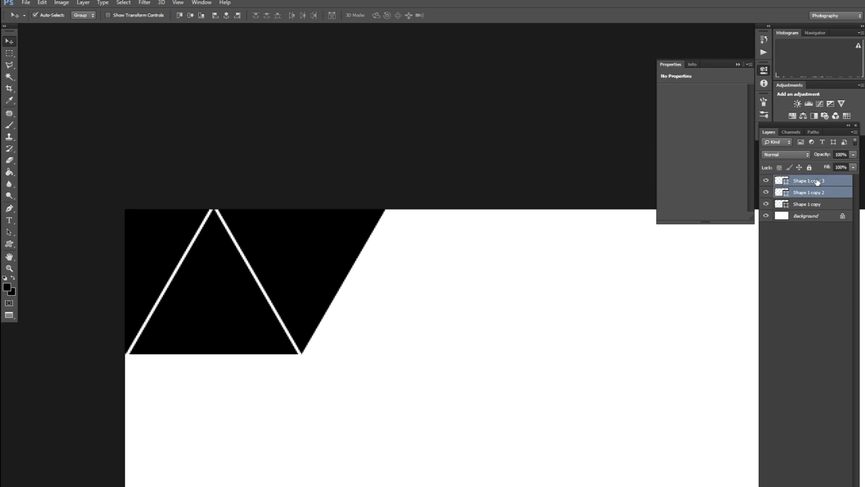
key(ctrl+e)
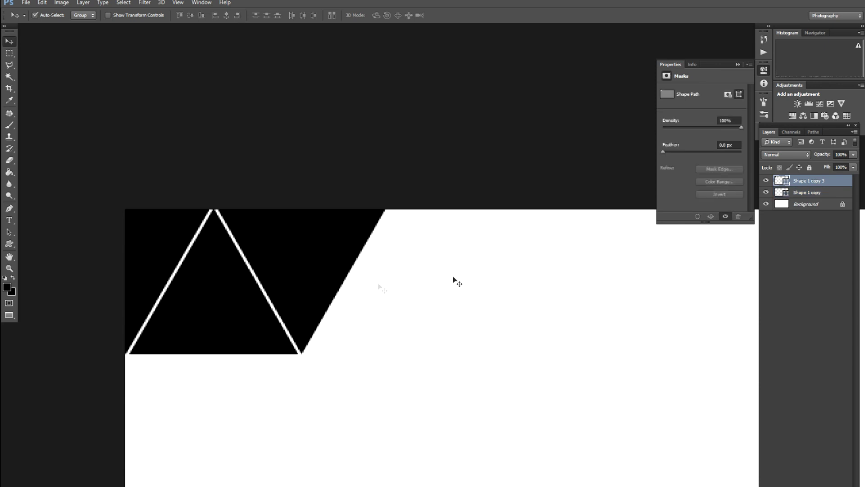
key(ctrl+j)
key(ctrl+t)
right_click(310, 274)
click(278, 273)
drag(305, 270, 480, 272)
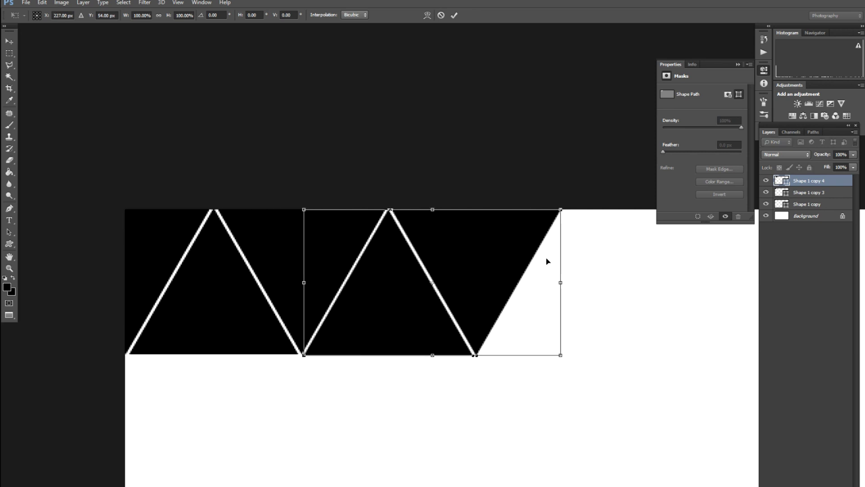
key(Return)
- Merge the two triangle-pair layers and place a duplicate of the merged strip at the end of the row
click(286, 275)
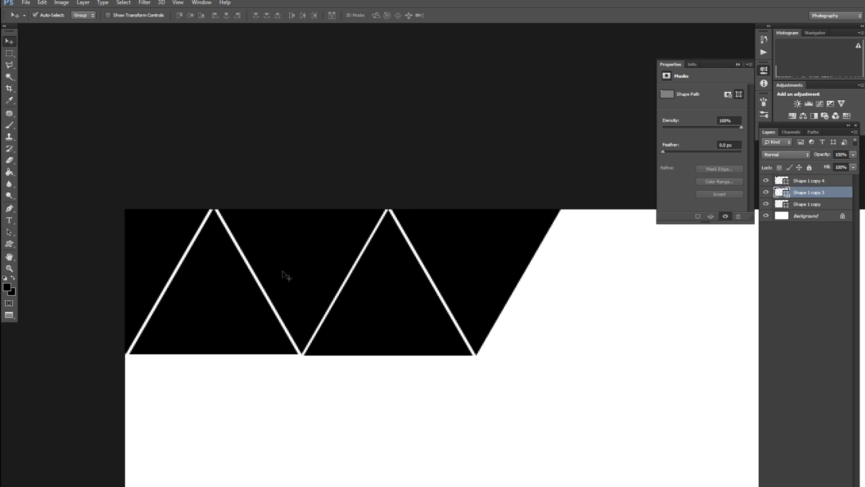
shift+click(828, 182)
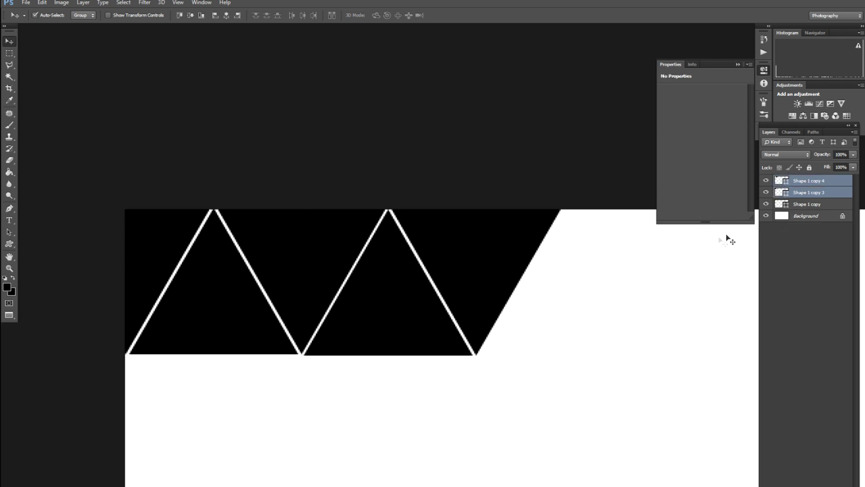
key(ctrl+e)
key(ctrl+j)
drag(533, 264, 656, 266)
key(alt+bracketleft)
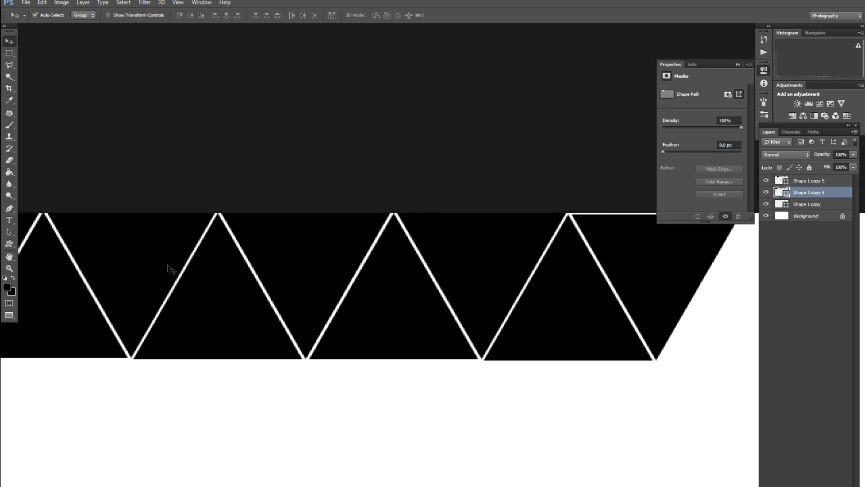
shift+click(805, 183)
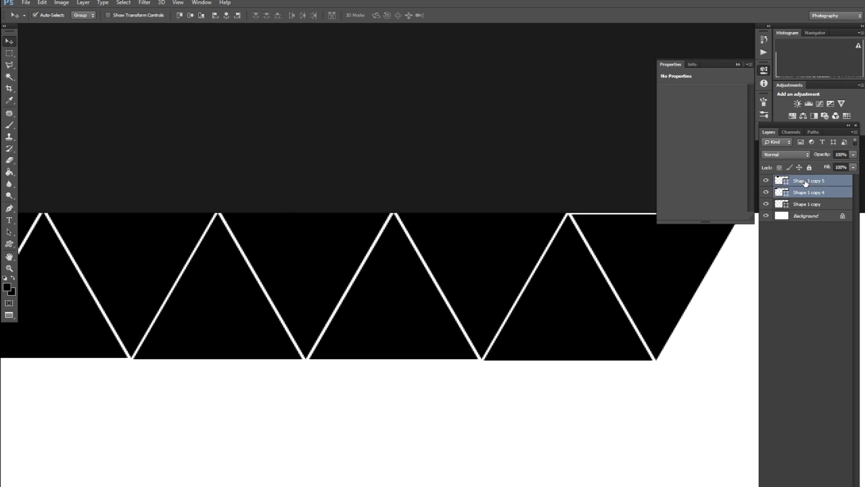
key(ctrl+e)
scroll(439, 288, down, 2)
scroll(399, 300, down, 2)
drag(337, 230, 336, 266)
key(ctrl+z)
- Merge the Shape 1 copy 4 and copy 5 layers and place a duplicate of the merged strip at the end of the row
click(299, 166)
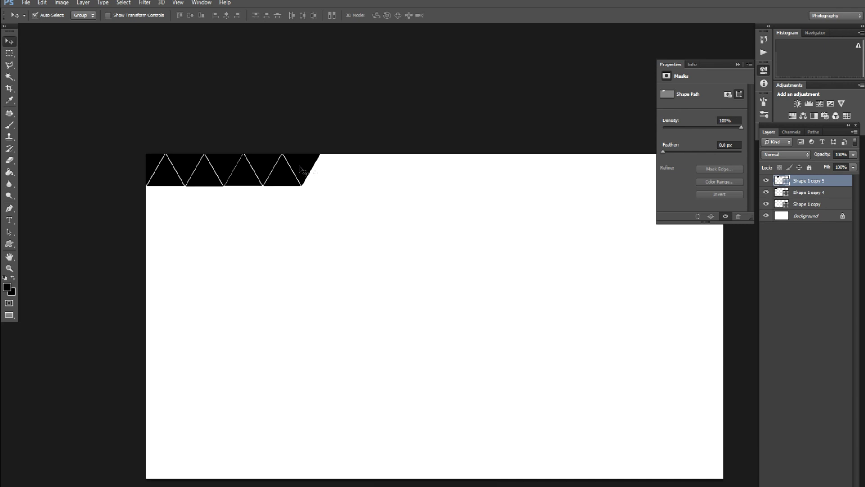
click(806, 194)
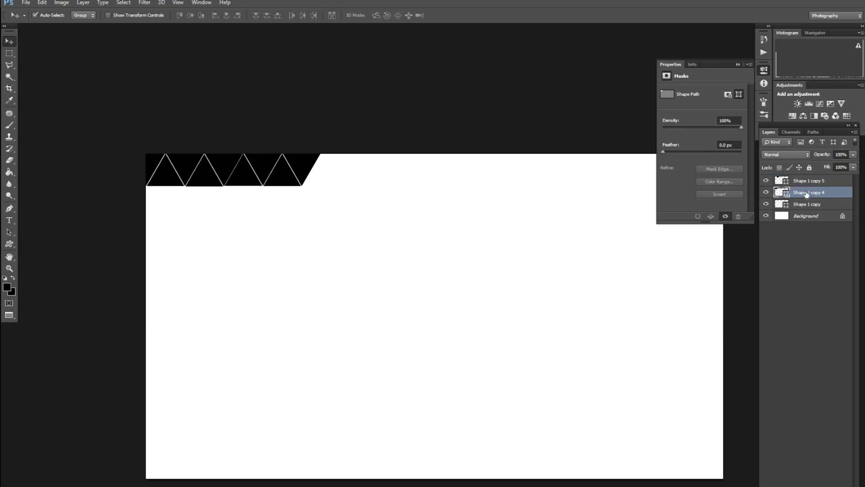
shift+click(806, 181)
key(ctrl+e)
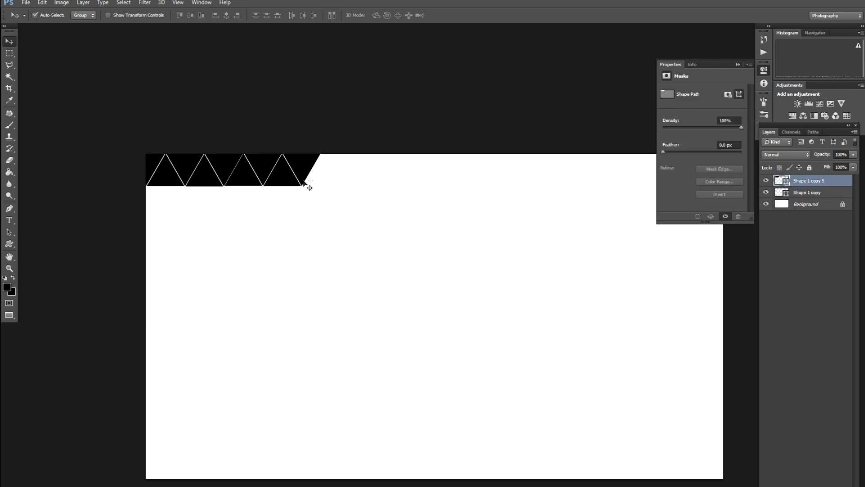
drag(307, 174, 457, 170)
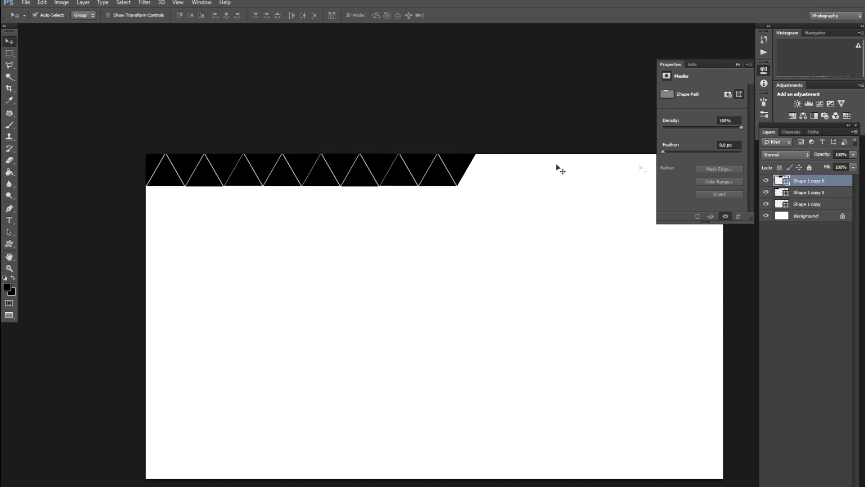
- Merge the Shape 1 copy 5 and copy 6 strip layers into one shape layer
shift+click(800, 194)
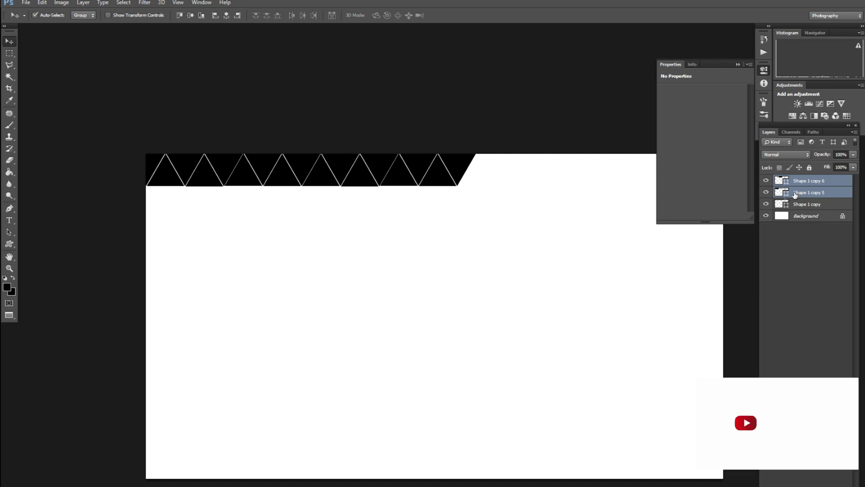
key(ctrl+e)
drag(518, 191, 410, 238)
drag(346, 212, 626, 222)
key(ctrl+z)
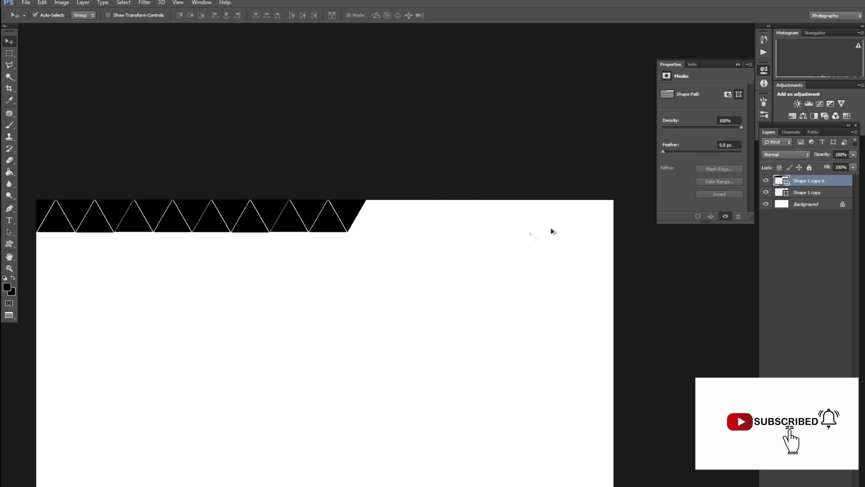
- Duplicate the merged strip, extend the row past the canvas edge with the copy, and nudge it up into alignment
key(ctrl+j)
drag(345, 215, 659, 216)
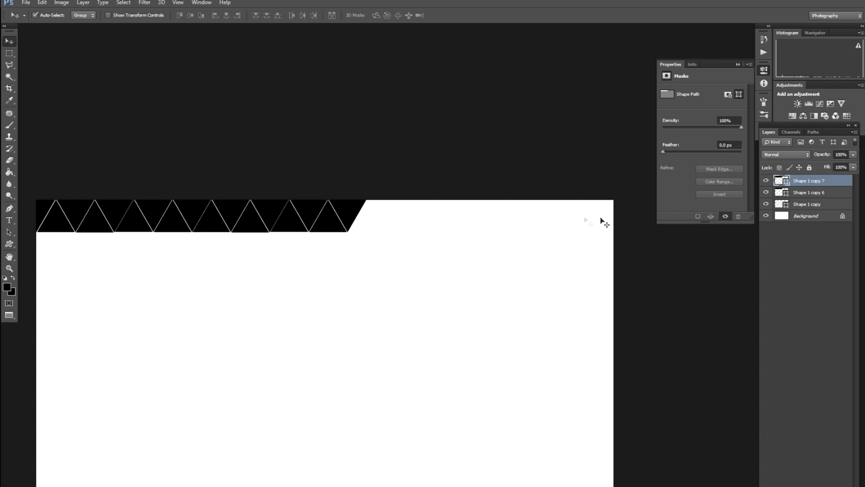
drag(337, 221, 585, 242)
drag(320, 253, 367, 235)
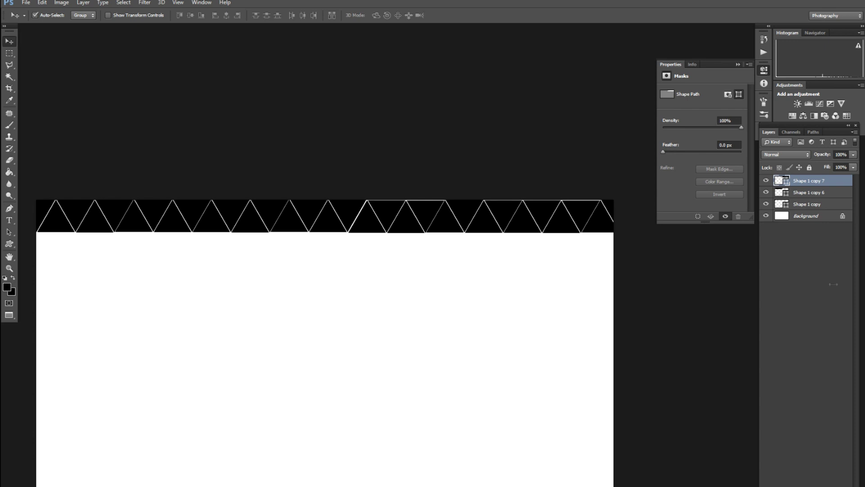
key(Up)
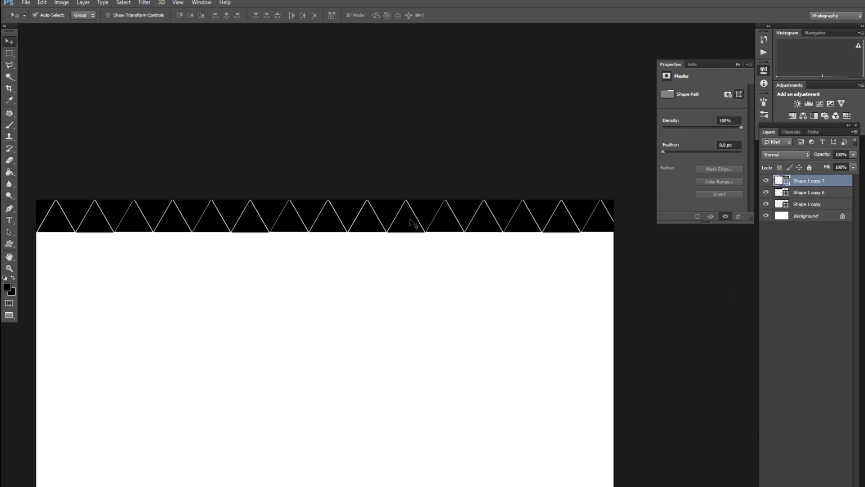
- Merge both long strip layers and the corner triangle layer into a single shape layer for the whole row
key(ctrl+minus)
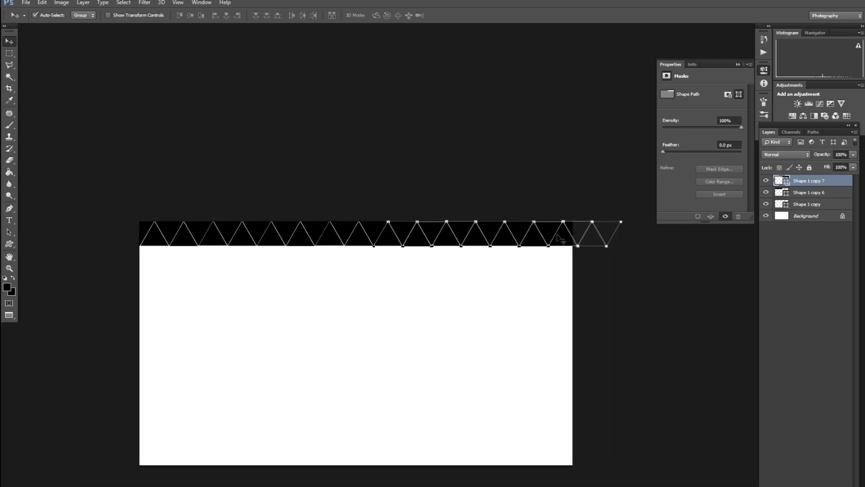
click(804, 192)
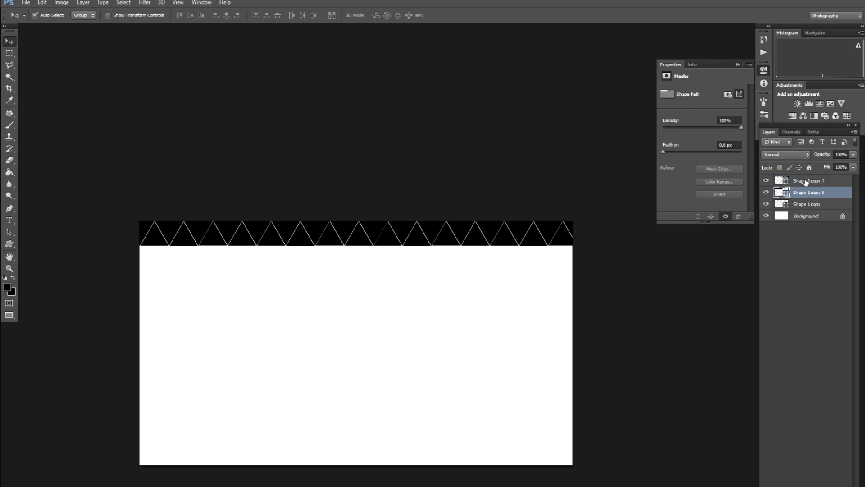
shift+click(805, 180)
key(ctrl+e)
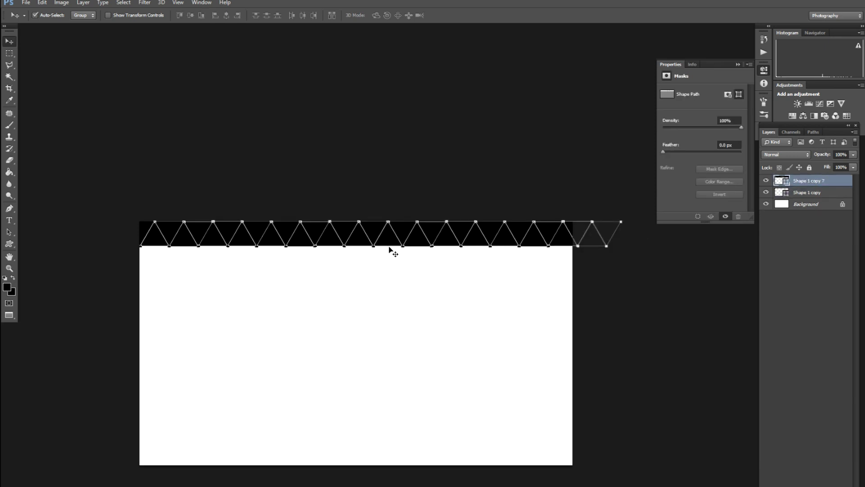
click(696, 269)
click(352, 242)
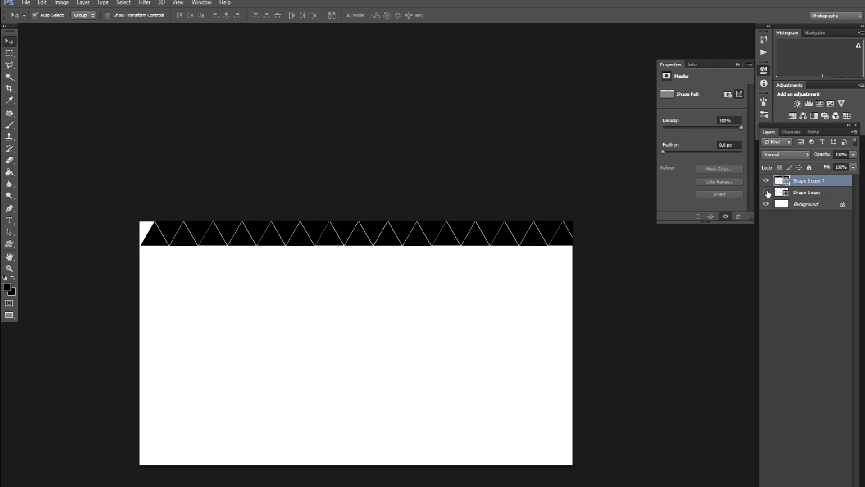
shift+click(813, 192)
key(ctrl+e)
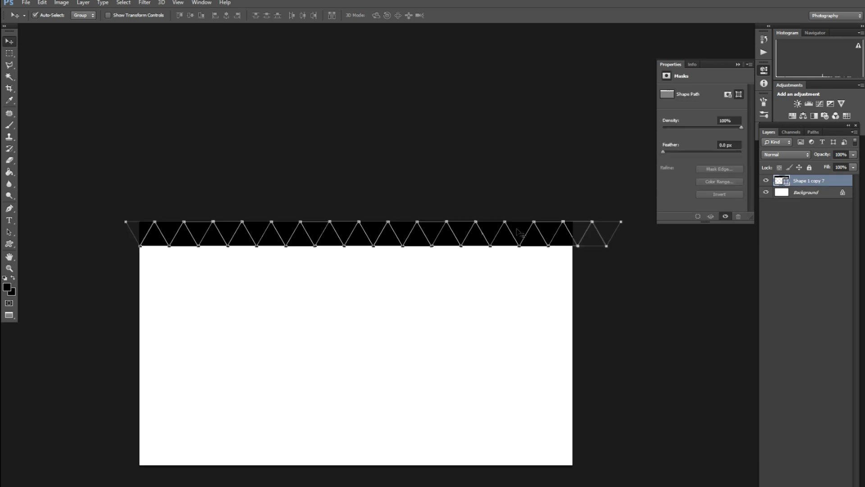
- Flip the complete triangle row vertically with Free Transform
key(ctrl+alt+t)
right_click(468, 234)
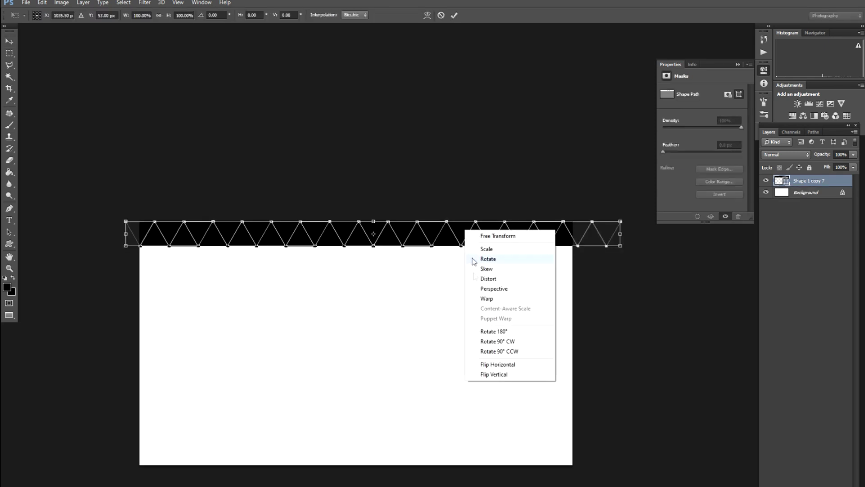
click(494, 373)
key(Return)
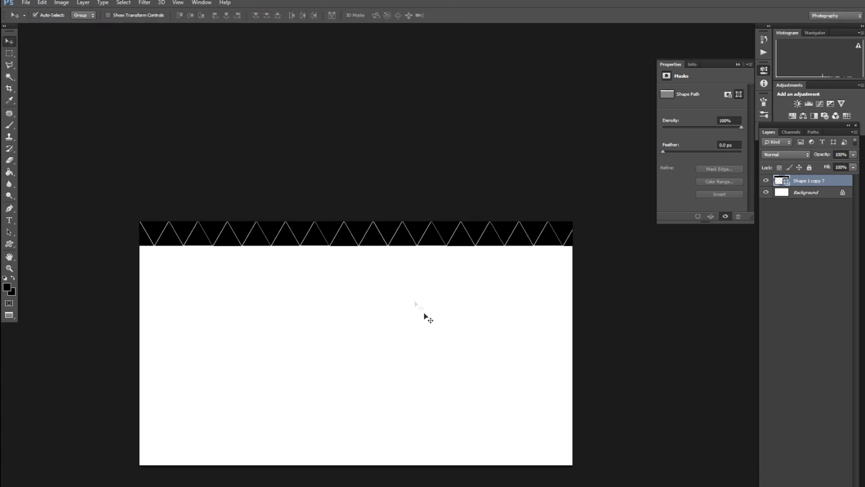
- Place a duplicate of the row 110 px lower, flip it vertically, and nudge it up against the first row
drag(372, 238, 372, 260)
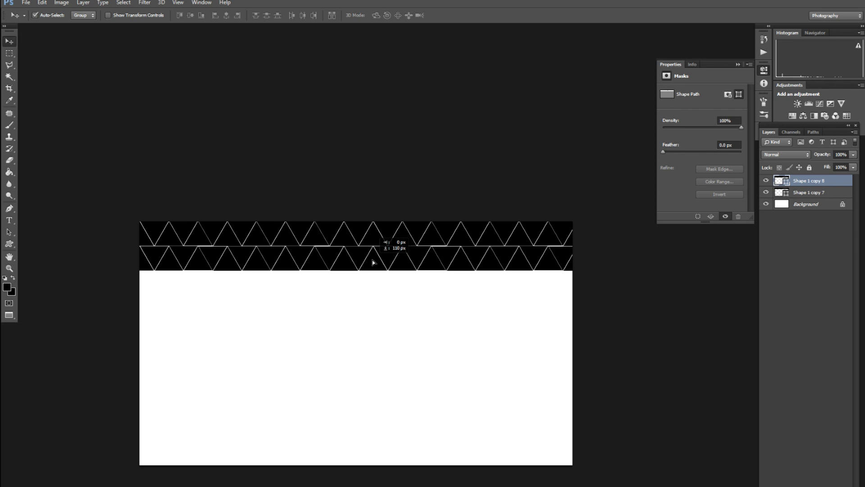
key(ctrl+t)
right_click(373, 260)
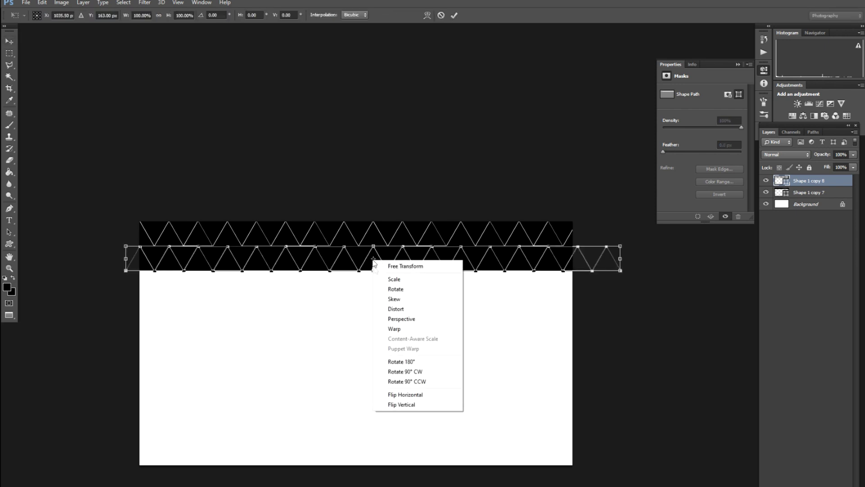
click(404, 404)
key(Return)
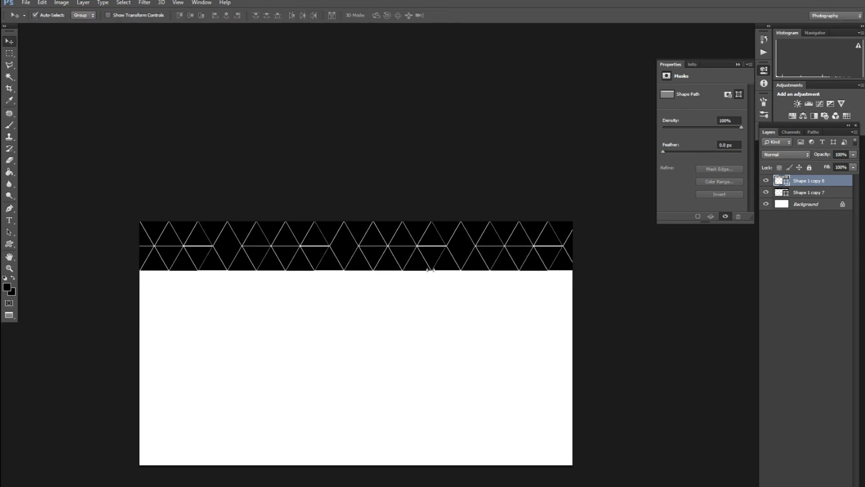
key(Up)
key(Up)
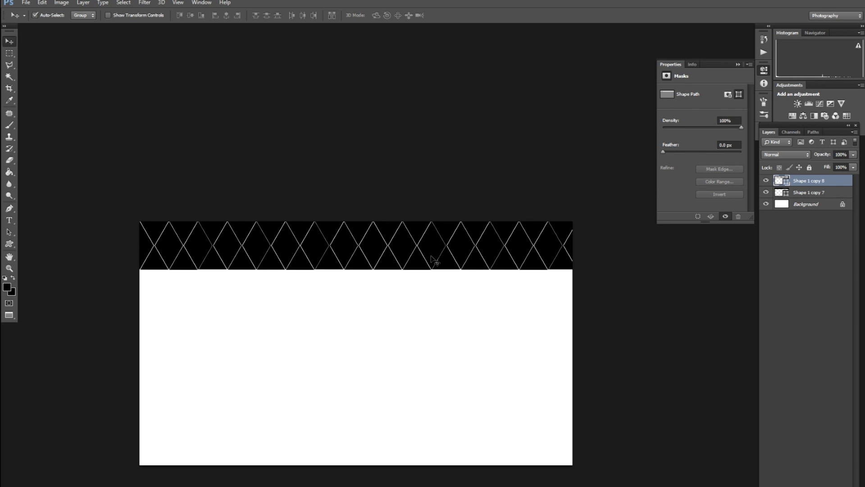
- Merge the two mirrored rows into one layer, and merge a duplicate of that layer back into it
shift+click(800, 196)
key(ctrl+e)
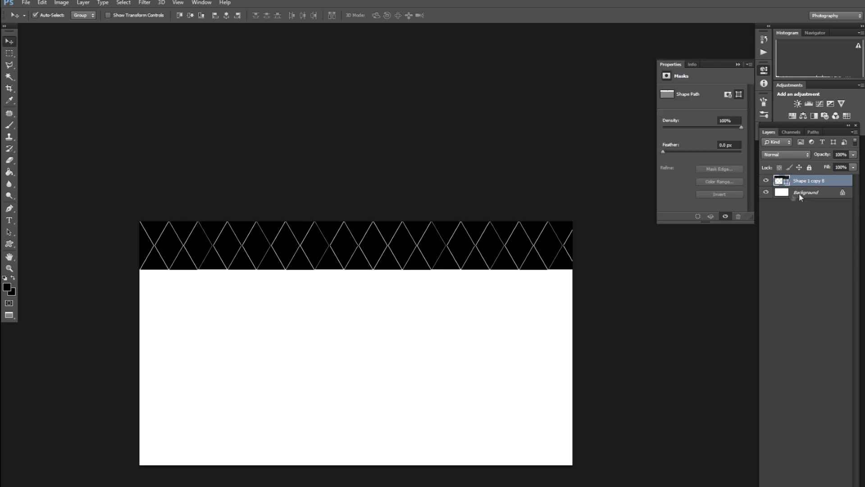
key(ctrl+j)
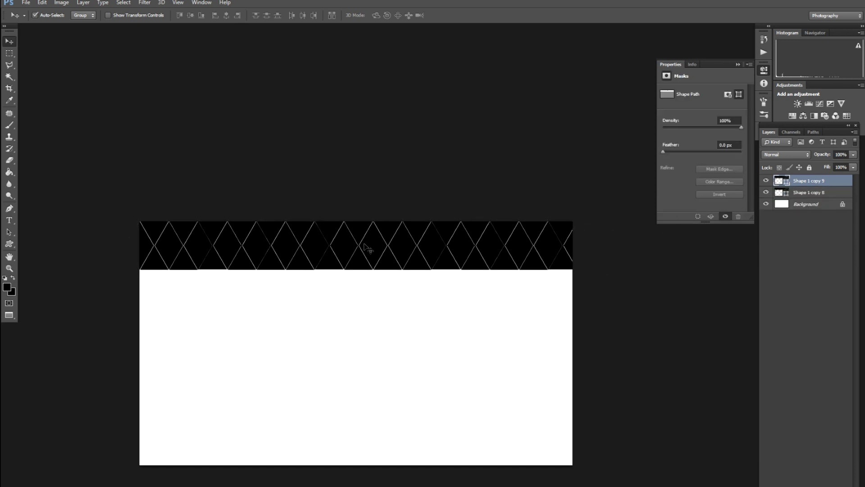
click(801, 193)
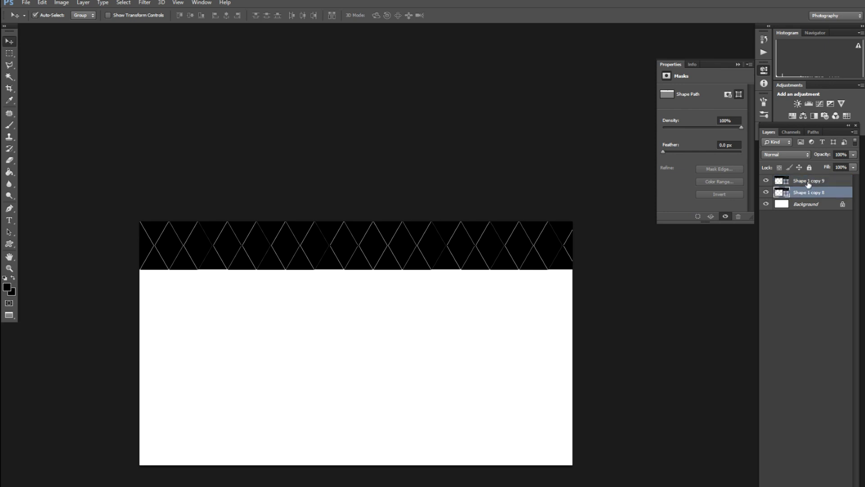
shift+click(809, 183)
key(ctrl+e)
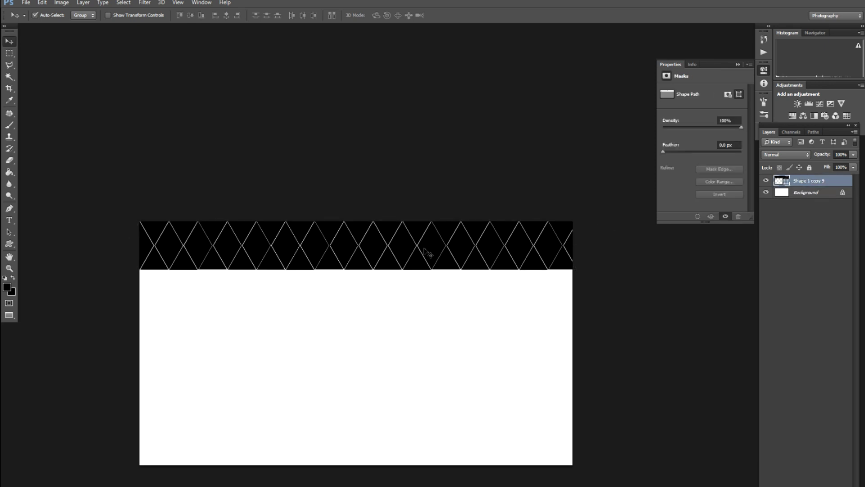
- Duplicate the two-row pattern four times, stacking each copy directly below the previous one down the canvas
drag(427, 252, 428, 295)
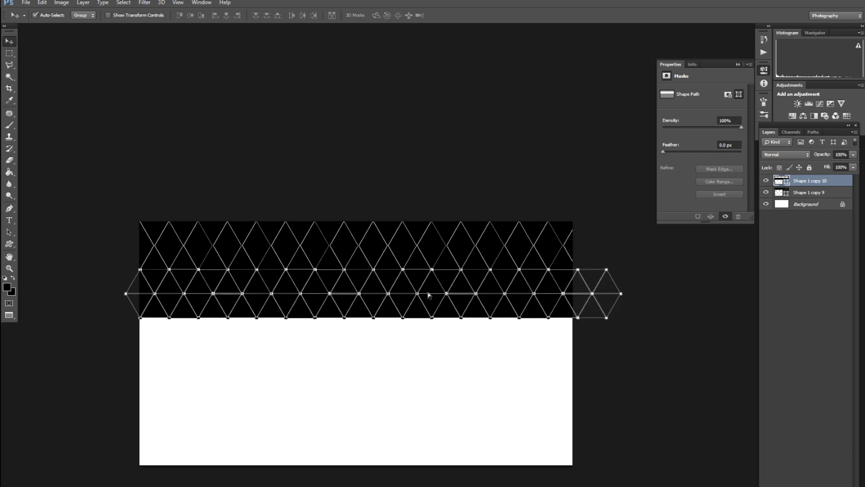
key(ctrl+j)
drag(428, 293, 426, 340)
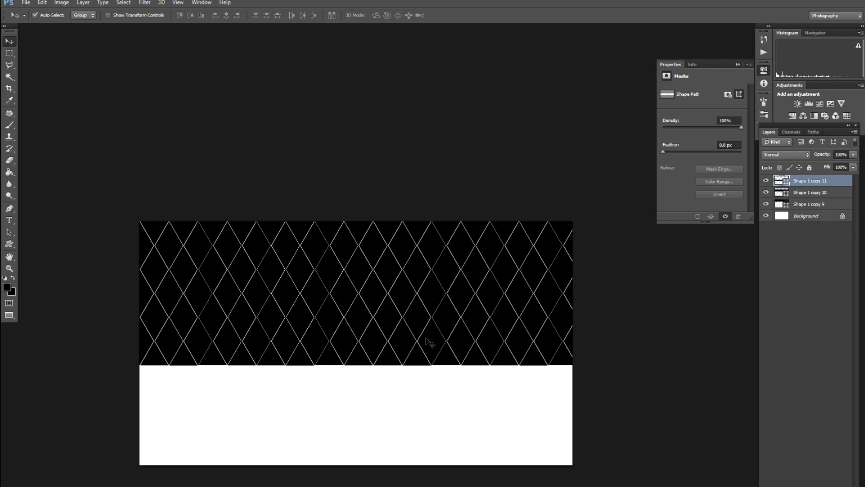
drag(429, 341, 429, 390)
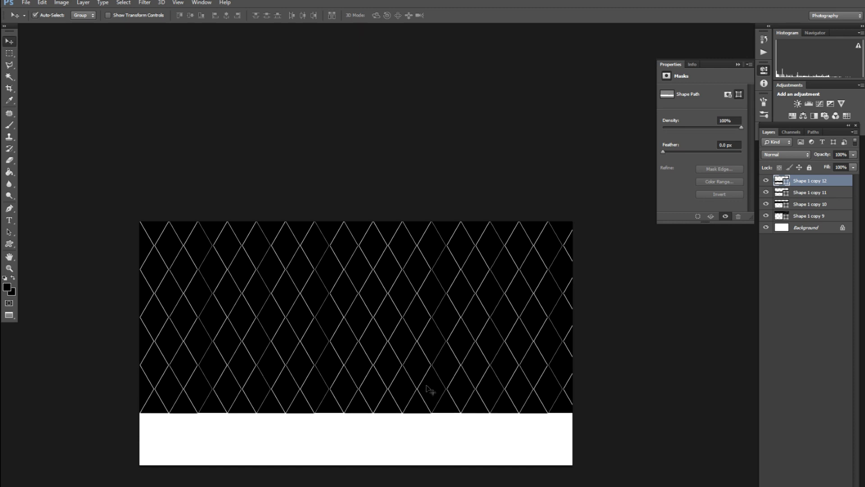
drag(426, 386, 429, 431)
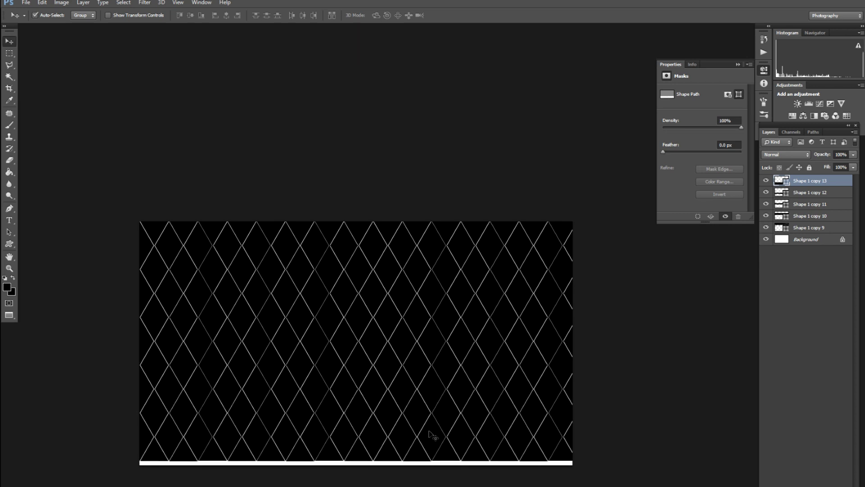
- Add one more copy of the row pattern over the canvas's remaining bottom strip and merge all six shape layers into one
mouse_move(430, 434)
mouse_down()
mouse_move(431, 460)
mouse_move(434, 448)
mouse_up()
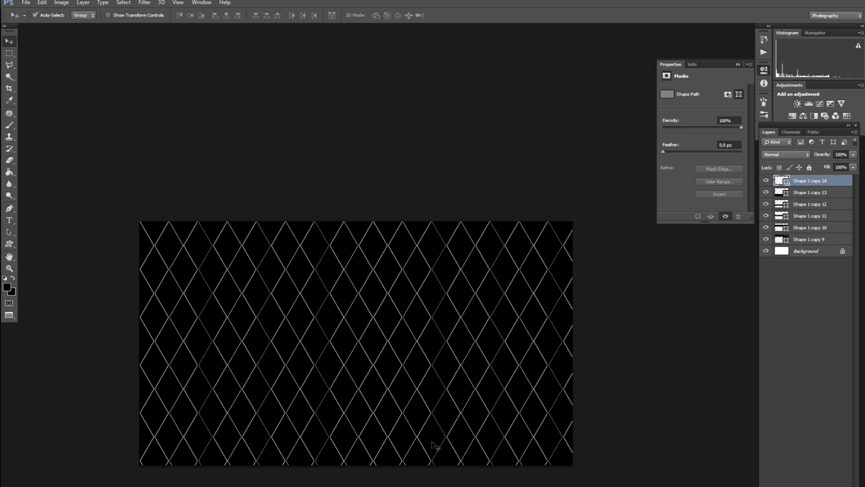
click(802, 243)
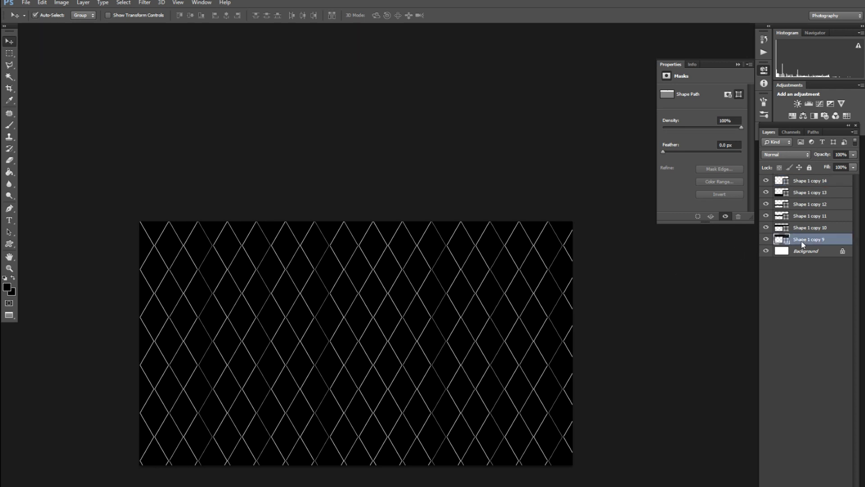
shift+click(802, 227)
shift+click(804, 216)
shift+click(807, 204)
shift+click(808, 193)
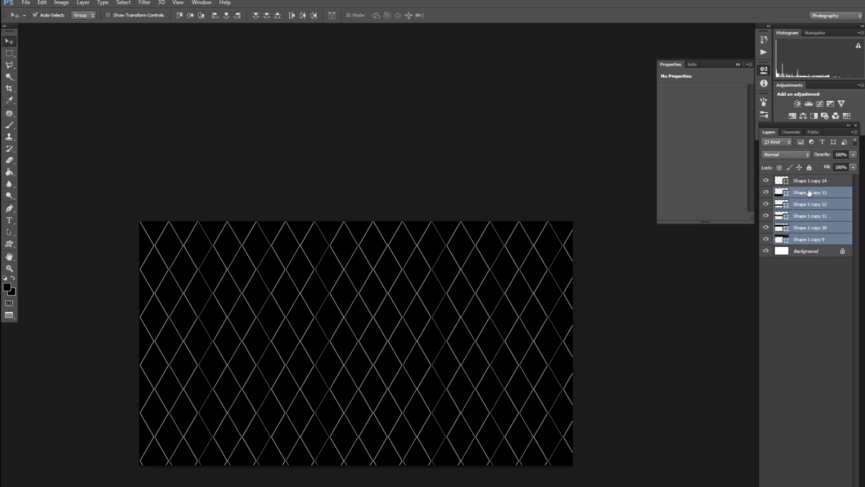
shift+click(809, 181)
right_click(810, 181)
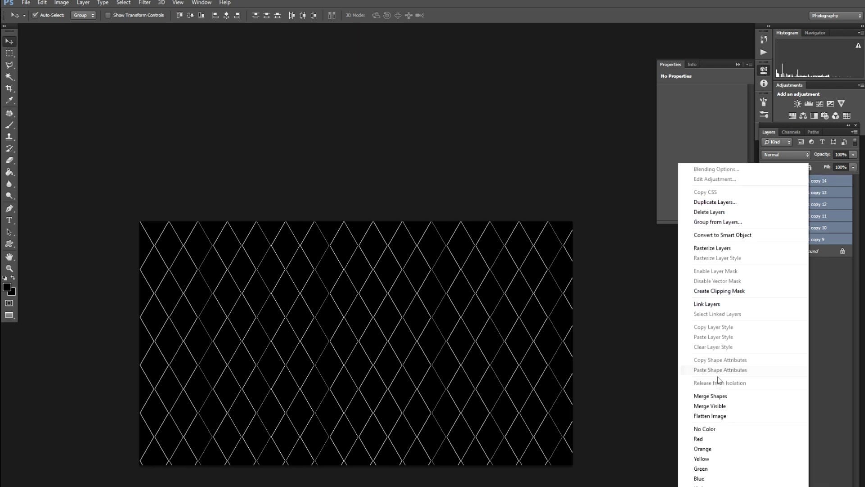
click(730, 396)
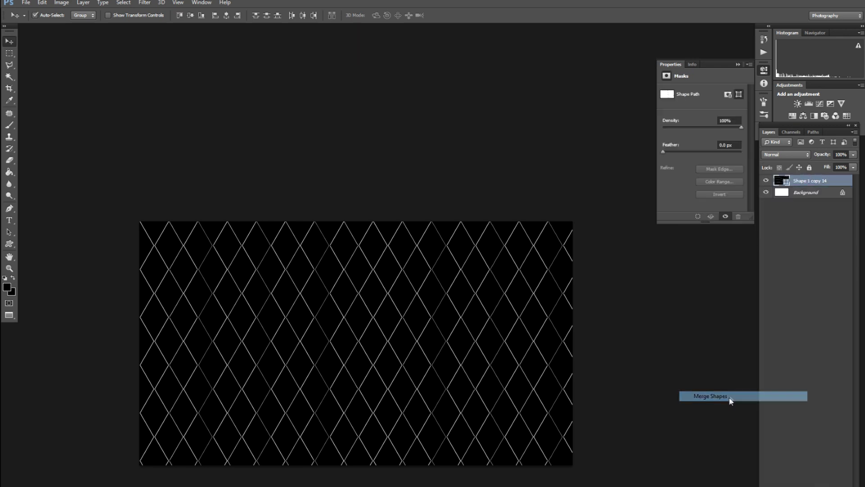
drag(459, 296, 489, 292)
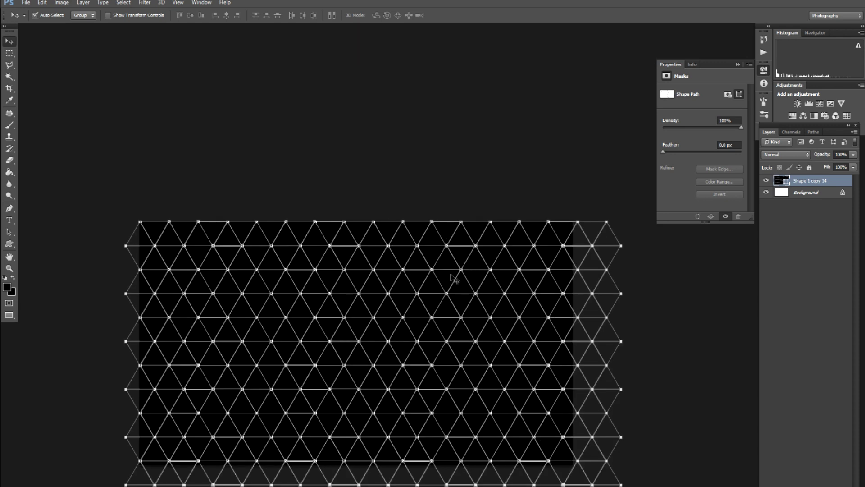
- Add a near-black Color Overlay (RGB 7, 7, 7) at 100% opacity to the merged triangle layer
right_click(795, 180)
click(758, 168)
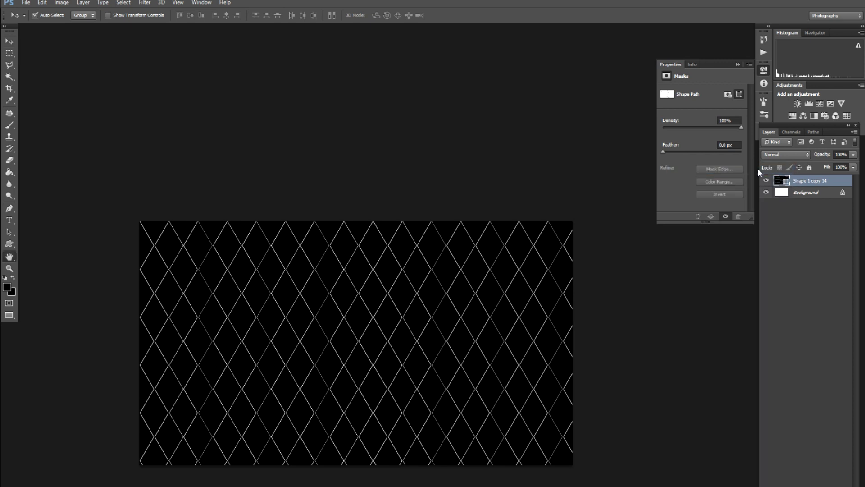
drag(753, 246, 699, 207)
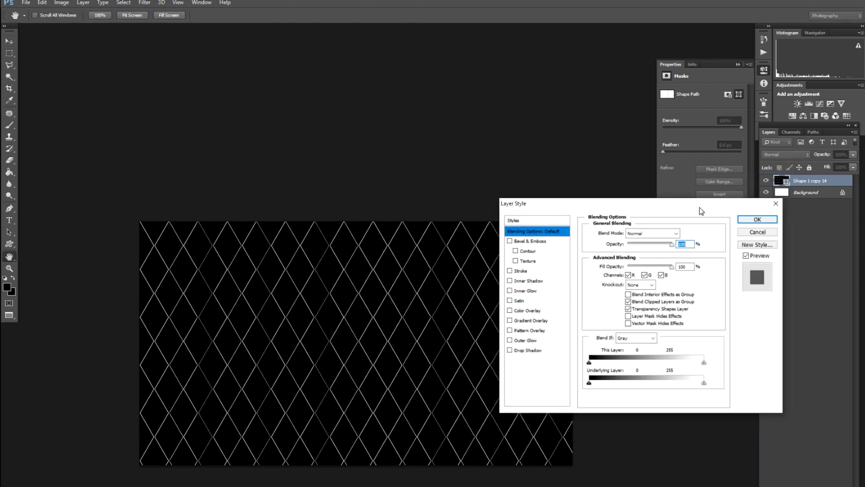
click(528, 209)
click(519, 311)
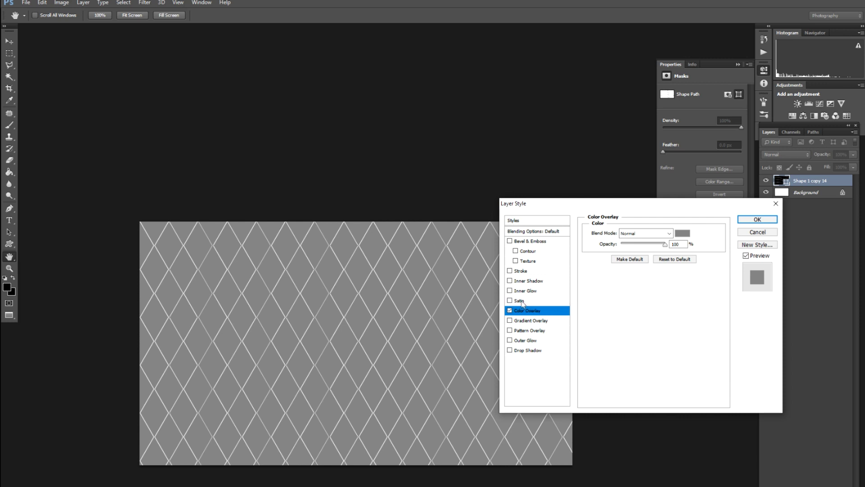
click(682, 232)
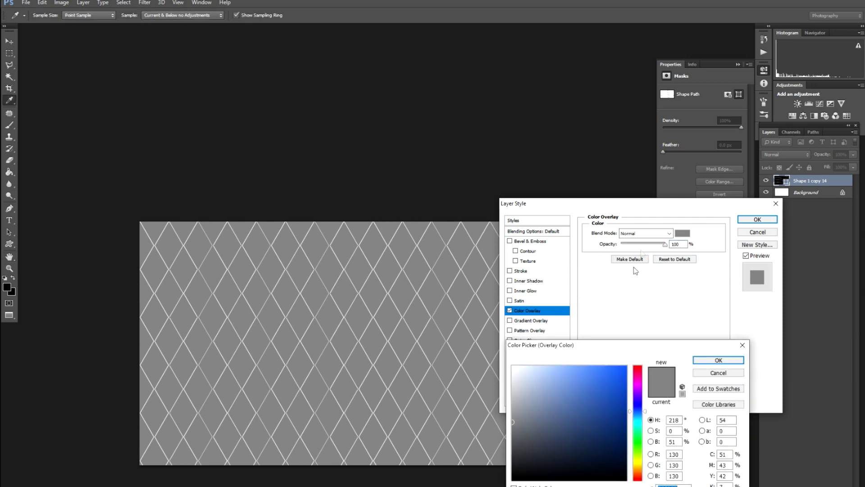
drag(535, 431, 514, 477)
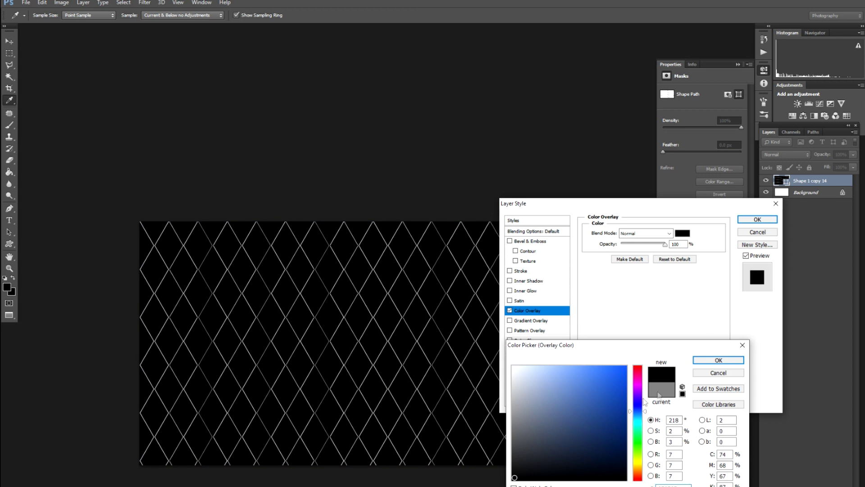
click(716, 361)
- Apply a smooth Inner Bevel to the triangle layer with the depth raised to about 480%, and collapse the layer properties
click(510, 241)
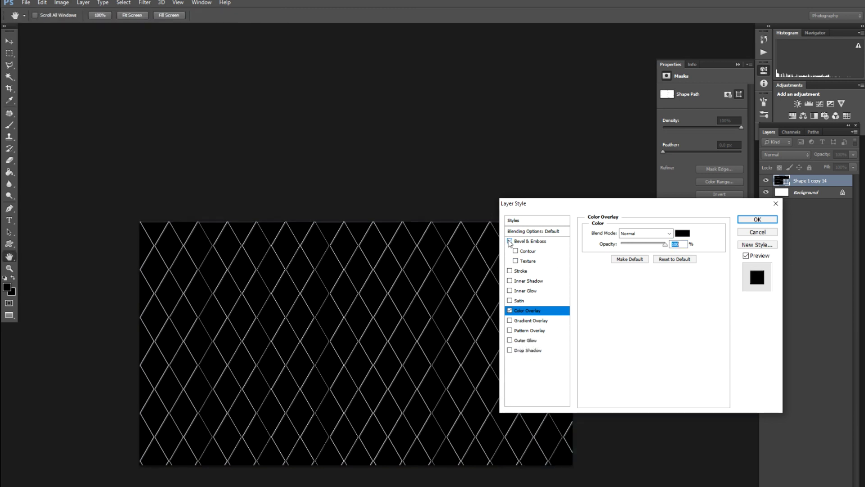
click(542, 243)
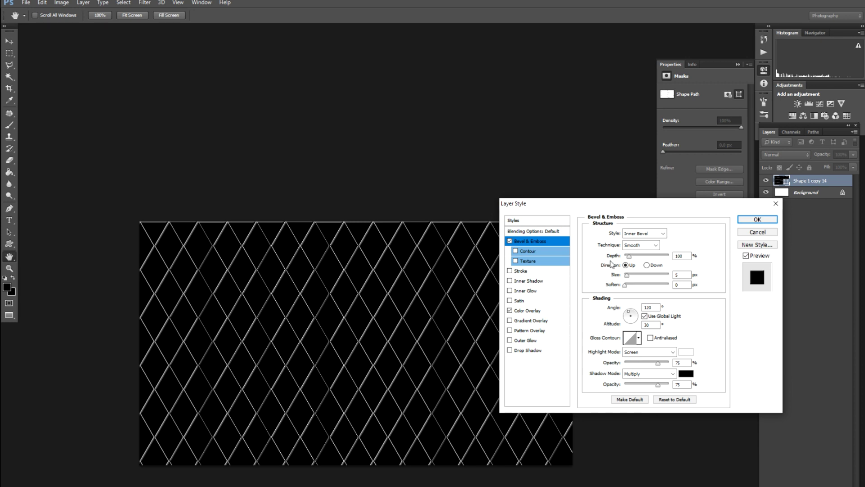
mouse_move(631, 256)
mouse_down()
mouse_move(653, 255)
mouse_move(627, 261)
mouse_move(641, 260)
mouse_up()
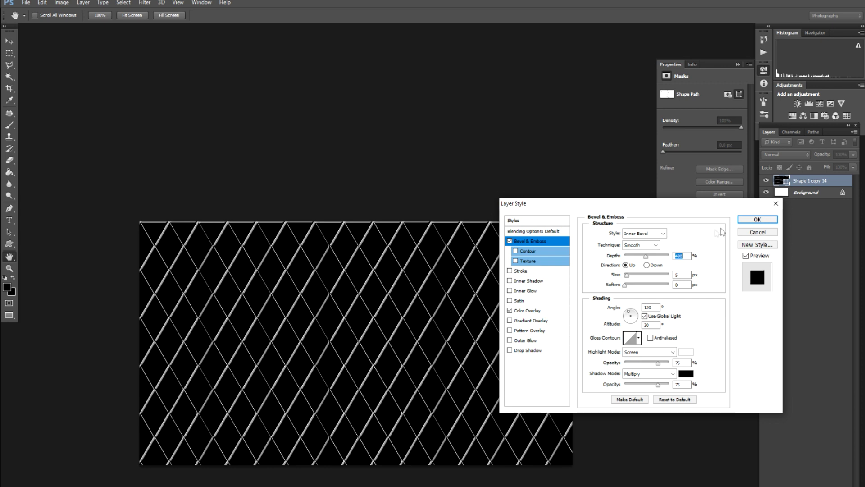
click(750, 220)
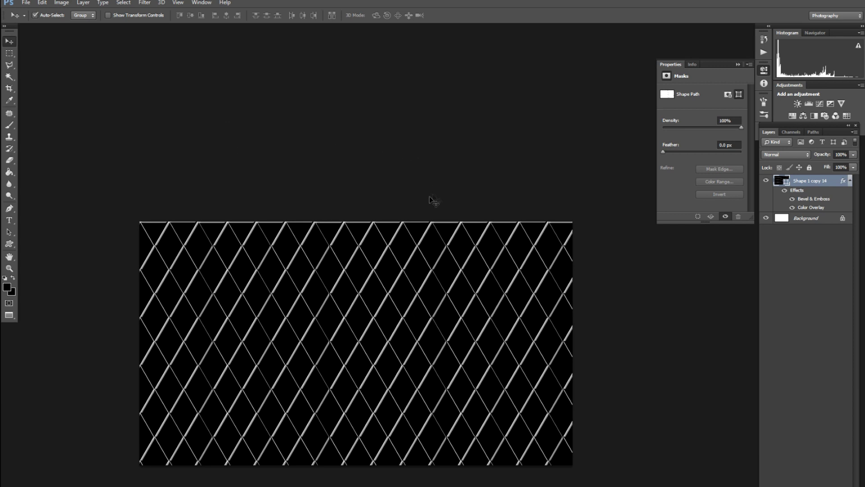
click(738, 65)
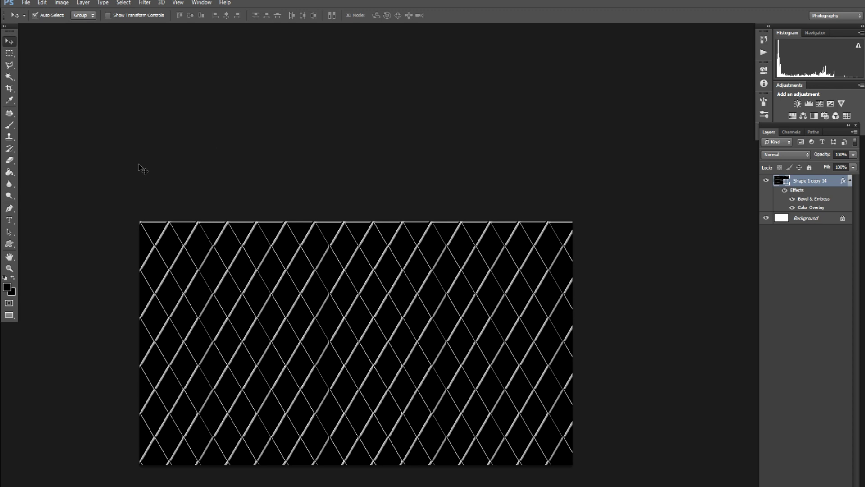
click(10, 288)
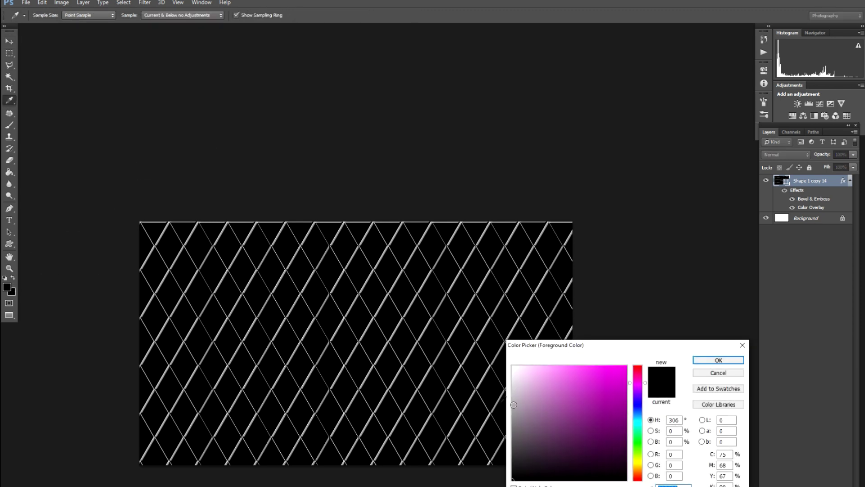
drag(639, 390, 641, 346)
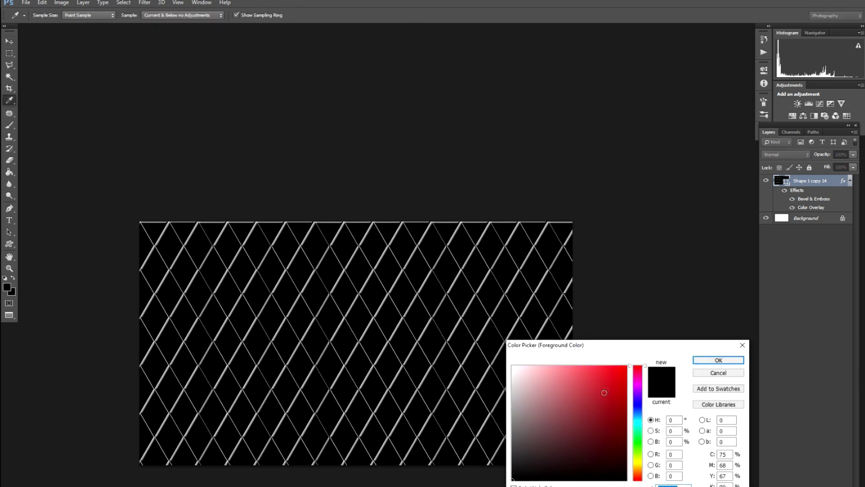
drag(616, 389, 633, 342)
click(718, 360)
key(v)
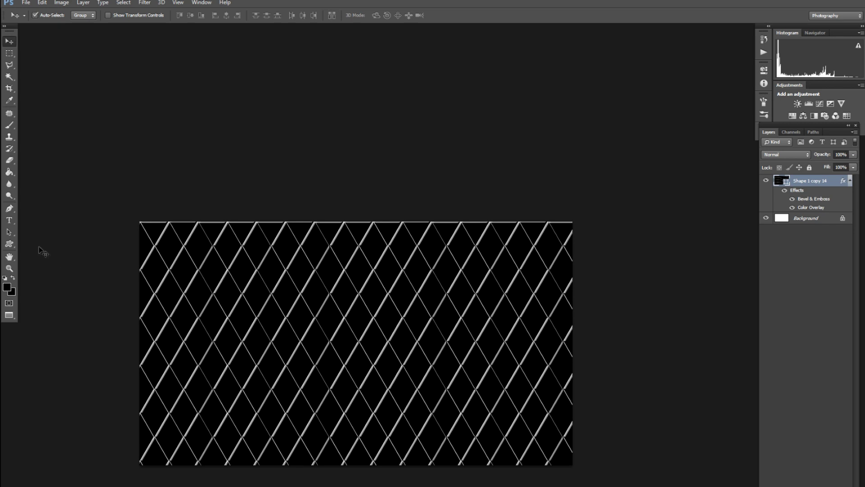
- Fill the Background layer with the black foreground color using the Paint Bucket
click(12, 174)
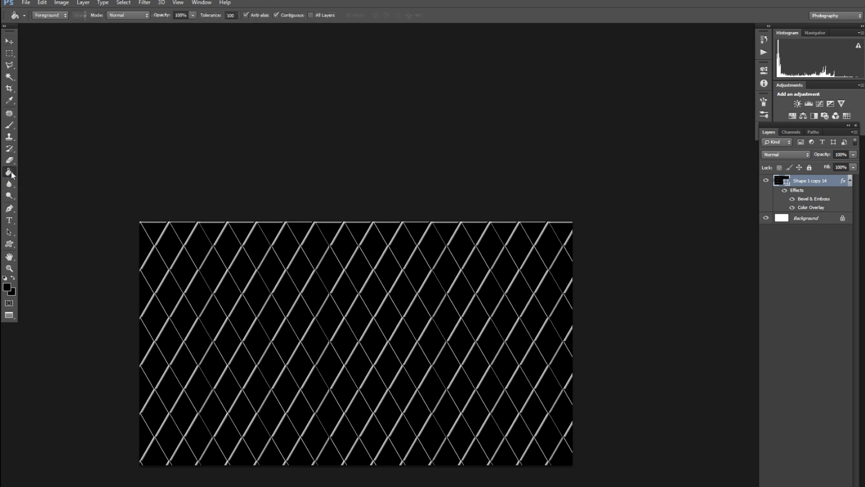
click(782, 219)
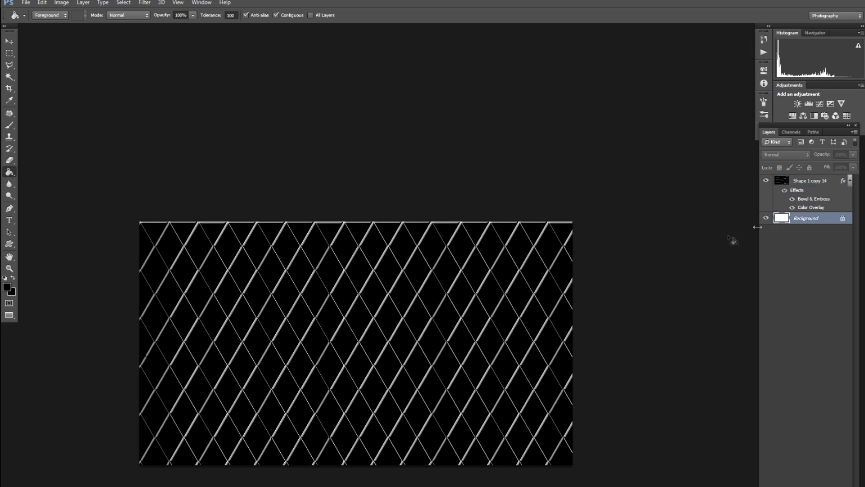
click(434, 229)
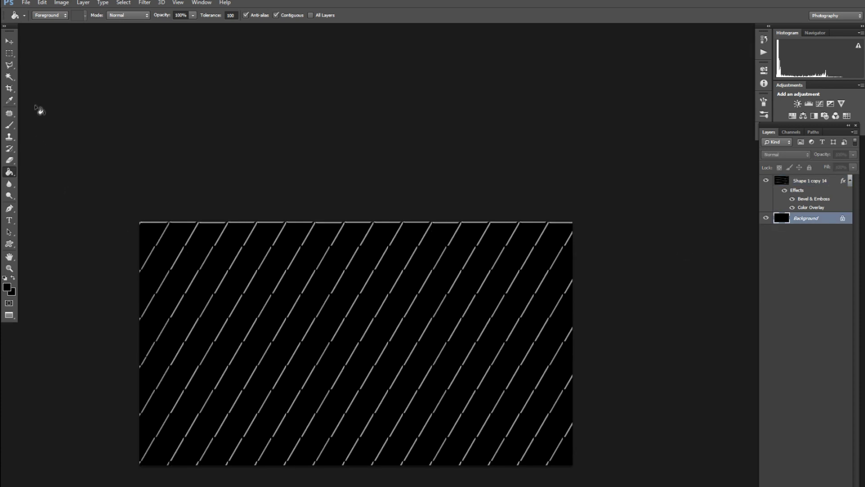
click(14, 42)
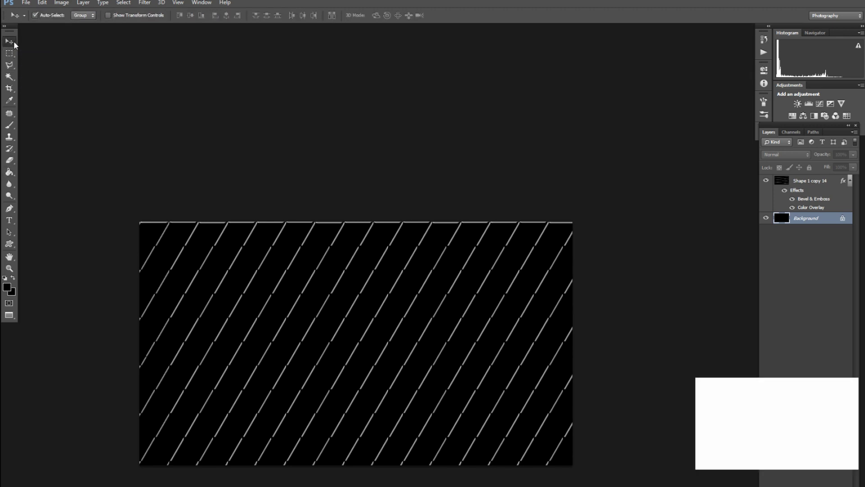
- Examine the beveled pattern against the black background up close and as a whole
key(ctrl+plus)
key(ctrl+plus)
key(ctrl+plus)
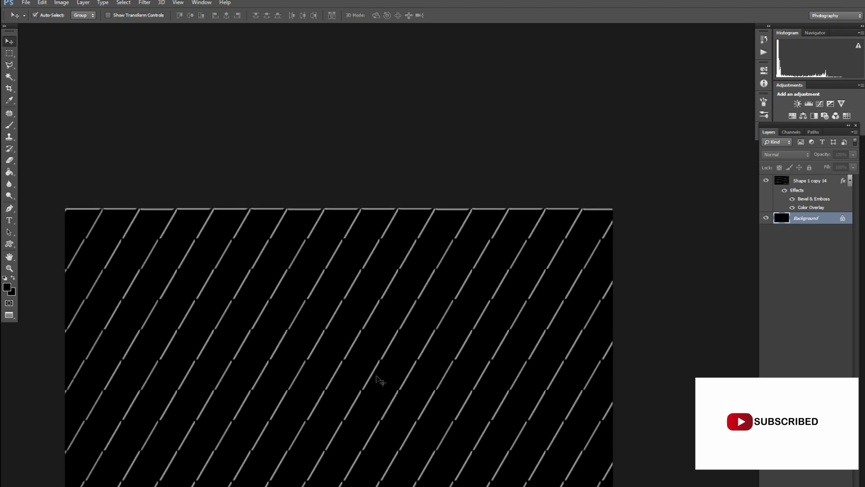
key(ctrl+minus)
key(ctrl+minus)
key(ctrl+minus)
key(ctrl+plus)
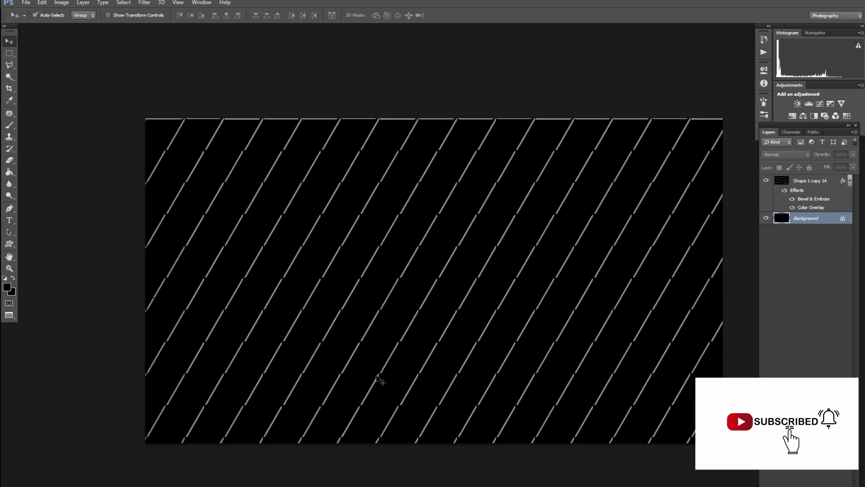
- Create a new empty layer and place it between the triangle shape layer and the Background
click(795, 186)
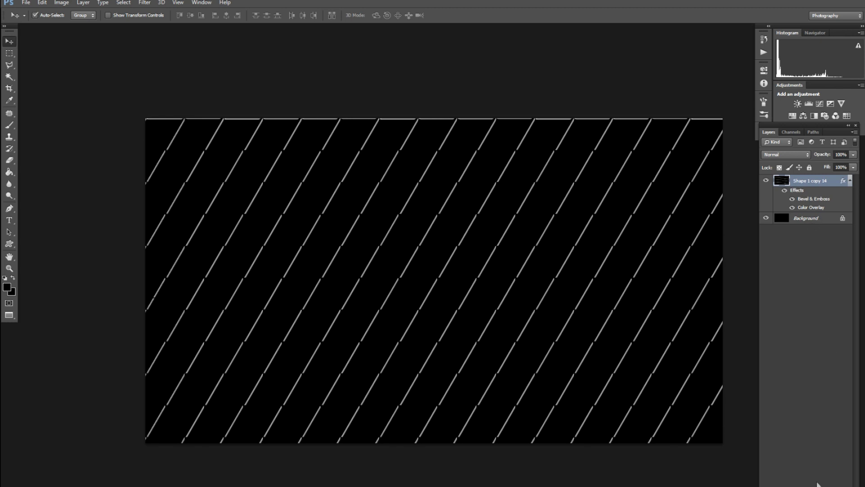
key(ctrl+shift+alt+n)
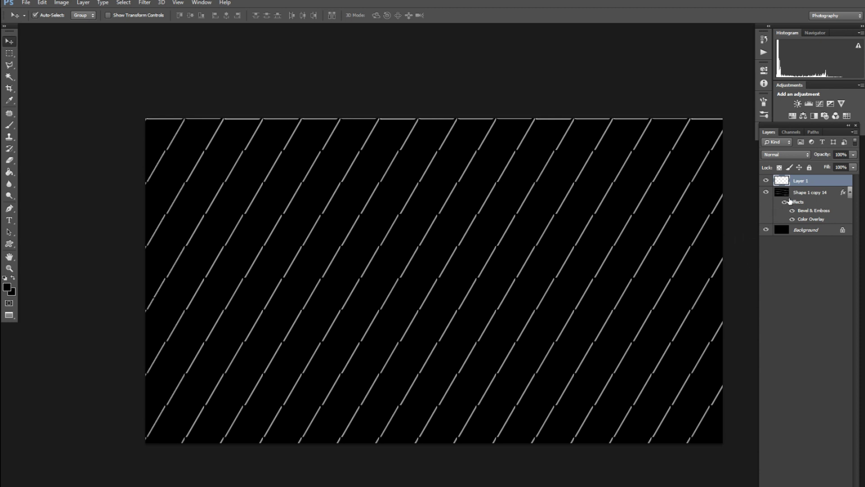
drag(795, 188, 788, 229)
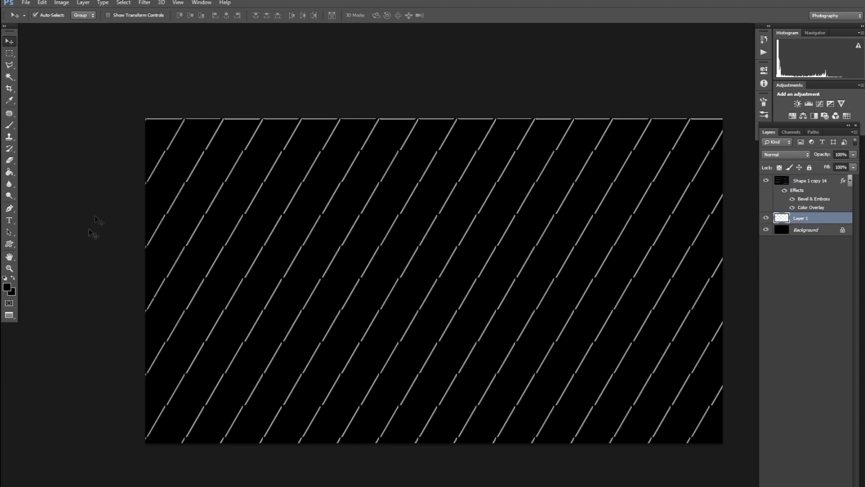
- Choose the Brush tool and set the foreground color to a bright orange-red (RGB 255, 83, 23)
click(9, 125)
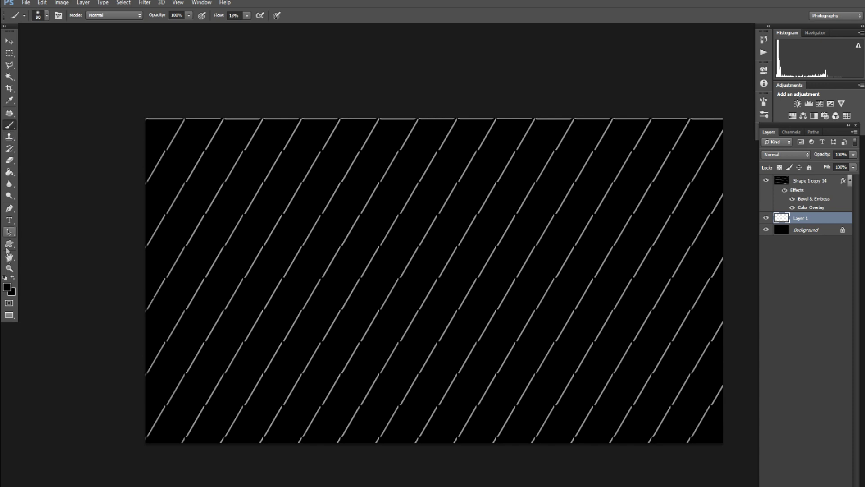
click(8, 289)
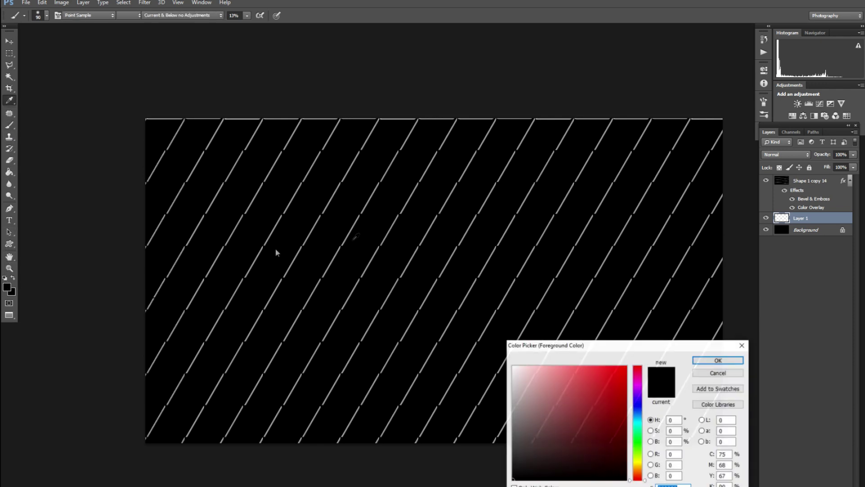
drag(623, 366, 617, 374)
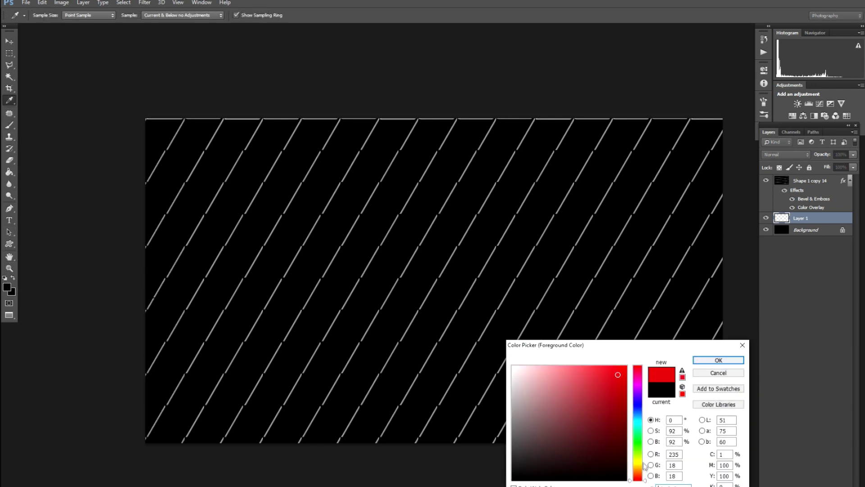
click(643, 479)
click(612, 383)
drag(631, 481, 629, 474)
drag(616, 374, 616, 364)
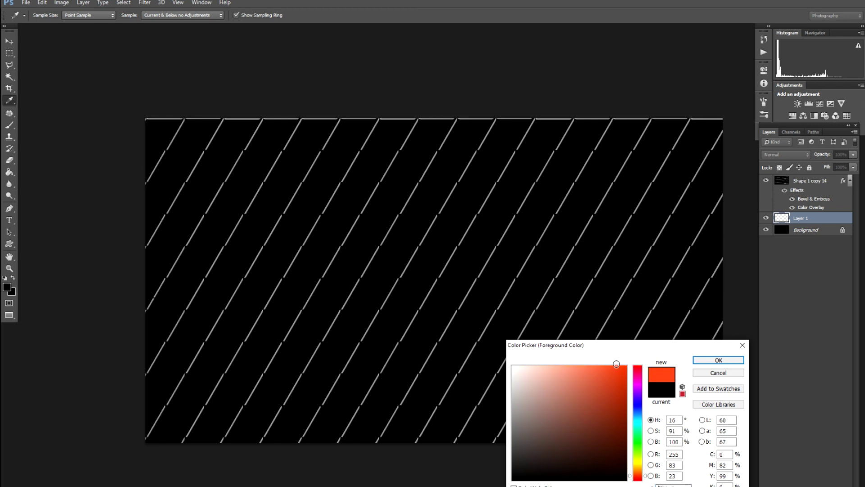
click(718, 359)
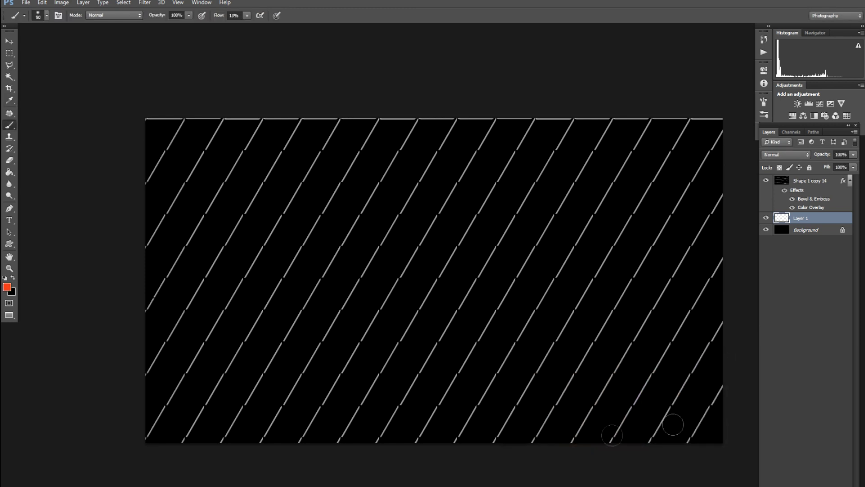
- Set the brush opacity to 51% and its flow to 33%
click(188, 16)
drag(189, 25, 177, 28)
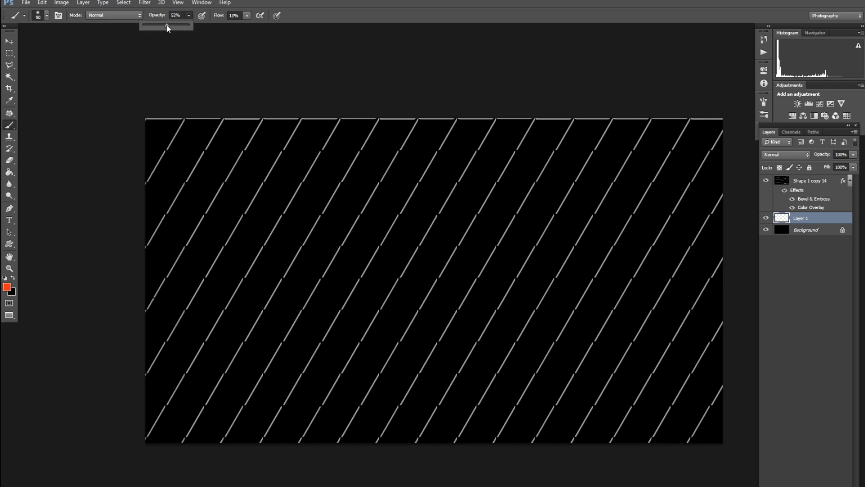
click(247, 16)
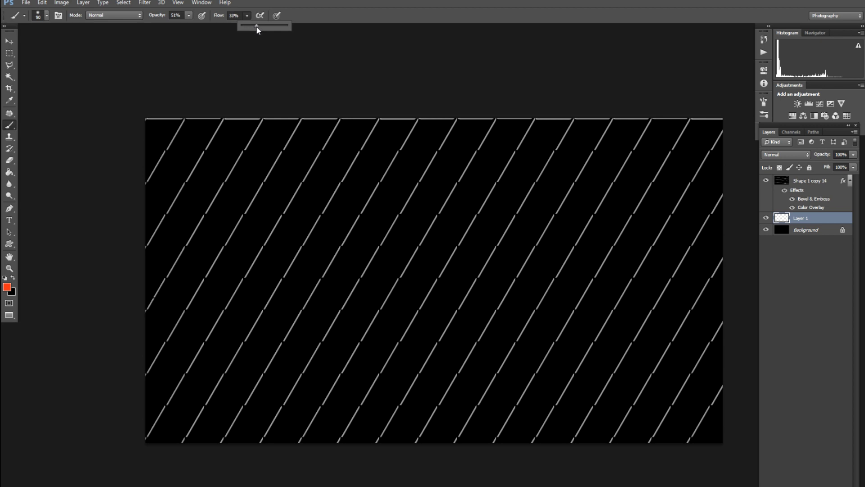
- Enlarge the brush to 900 px and paint an orange-red glow over the middle of the canvas
key(bracketright)
key(bracketright)
key(bracketright)
key(bracketright)
key(bracketright)
key(bracketright)
key(bracketright)
key(bracketright)
key(bracketright)
key(bracketright)
key(bracketright)
key(bracketright)
key(bracketright)
key(bracketleft)
key(bracketleft)
key(bracketleft)
key(bracketleft)
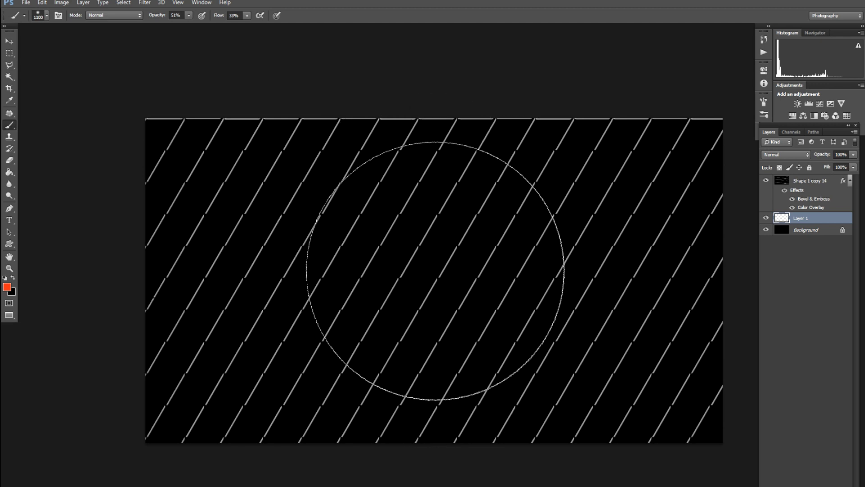
mouse_move(435, 271)
mouse_down()
mouse_move(311, 265)
mouse_move(484, 224)
mouse_move(531, 247)
mouse_move(506, 284)
mouse_move(414, 338)
mouse_move(473, 336)
mouse_move(550, 282)
mouse_move(440, 233)
mouse_up()
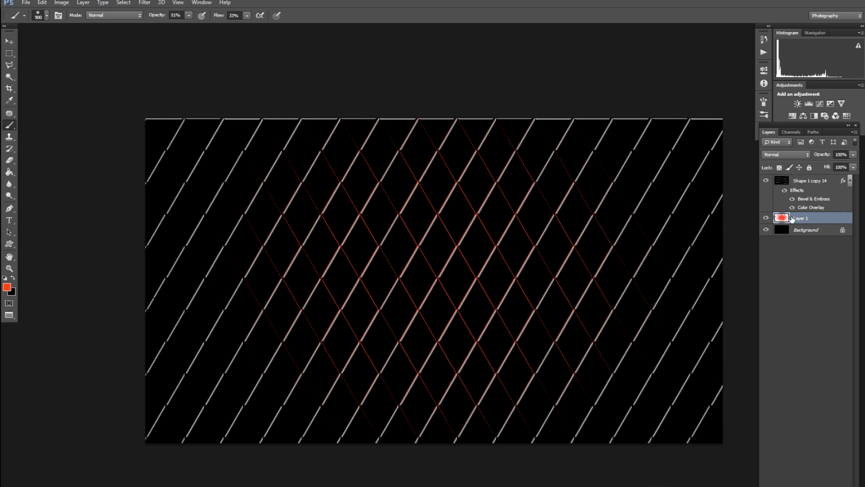
- Create an empty layer above the orange-red glow and set the foreground color to light green (RGB 119, 255, 132)
key(ctrl+alt+shift+n)
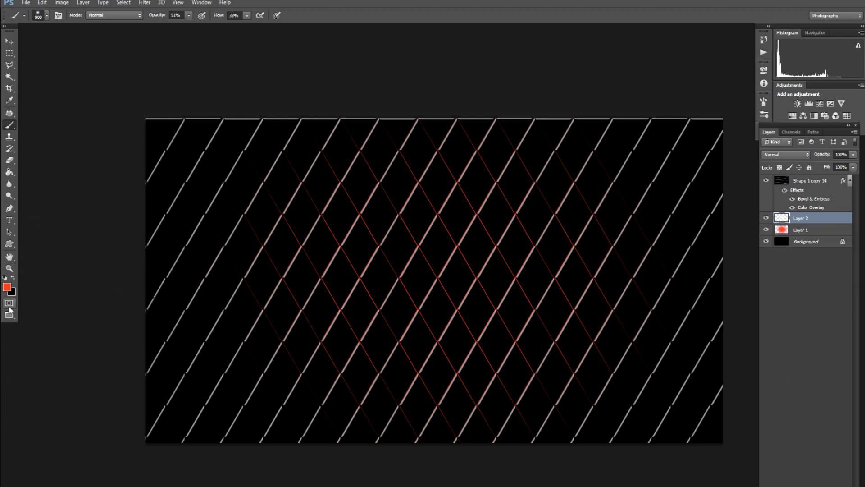
click(8, 288)
click(639, 442)
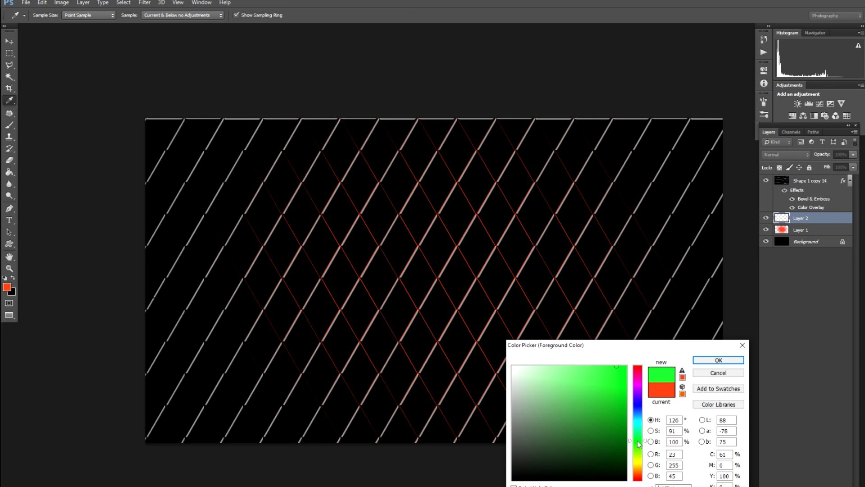
click(575, 363)
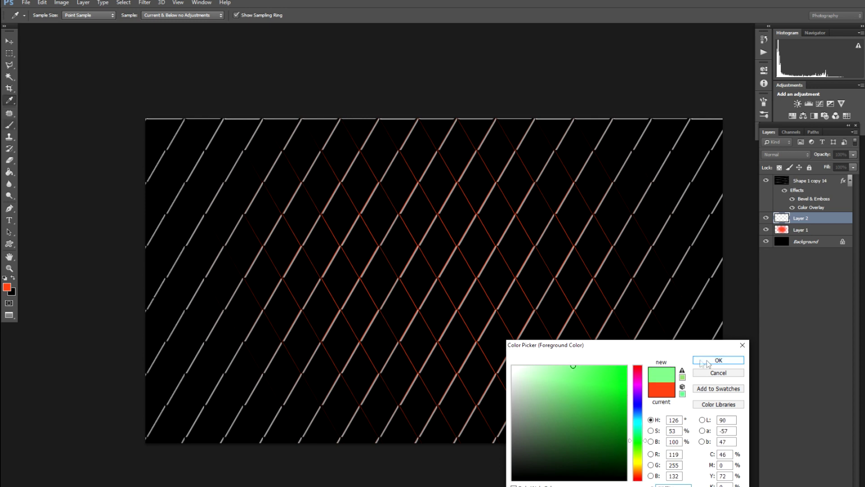
click(718, 360)
key(b)
- Paint soft green glows over the canvas's lower right and lower left areas
click(685, 337)
click(685, 337)
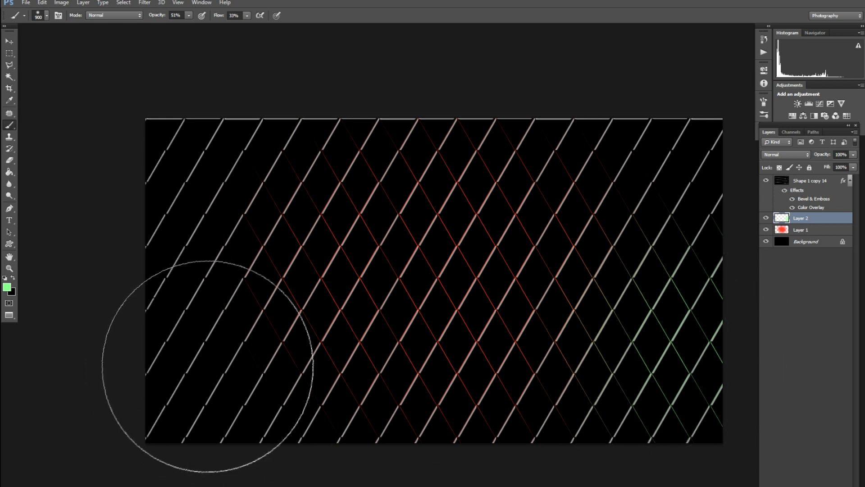
click(208, 366)
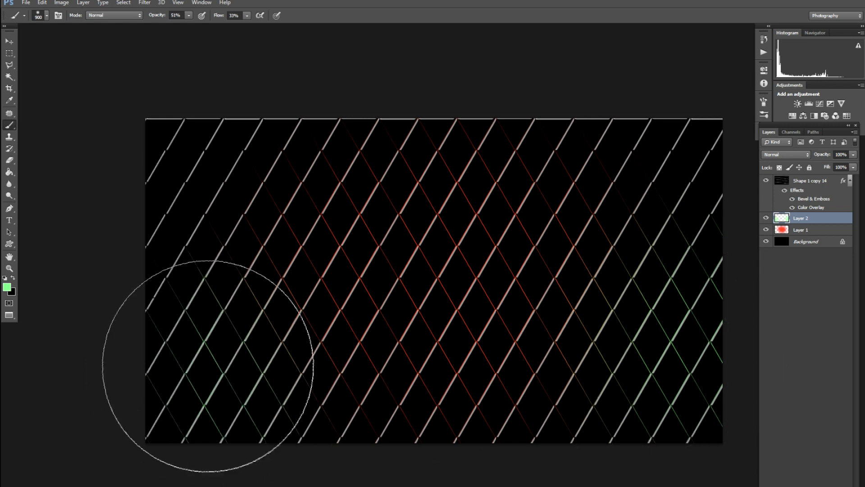
click(208, 363)
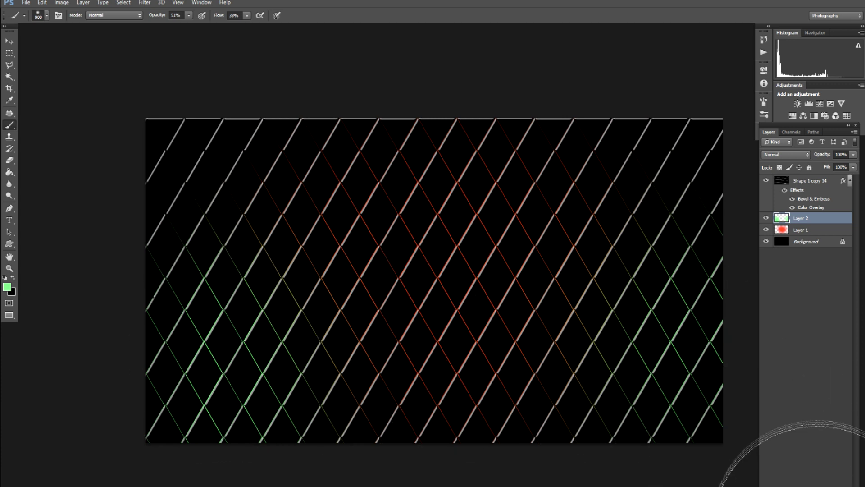
- Create an empty layer above the green glows and set the foreground color to orange (RGB 255, 156, 0)
key(ctrl+shift+alt+n)
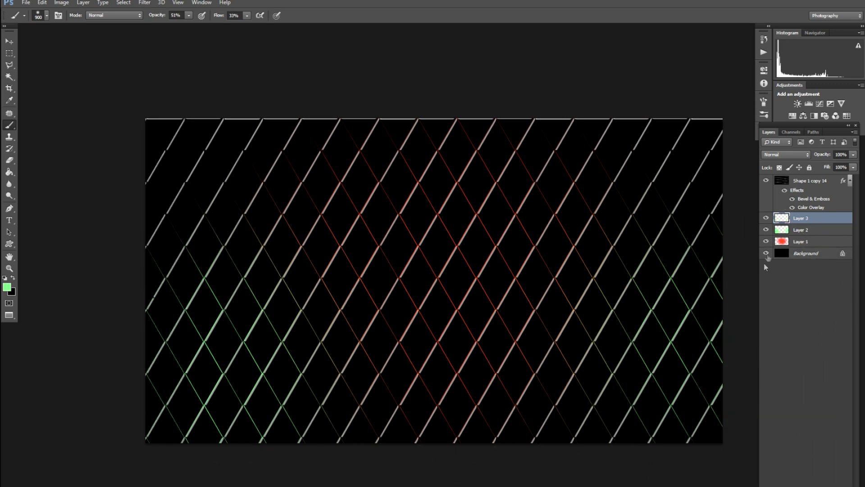
click(7, 286)
drag(639, 455, 638, 468)
drag(622, 375, 629, 327)
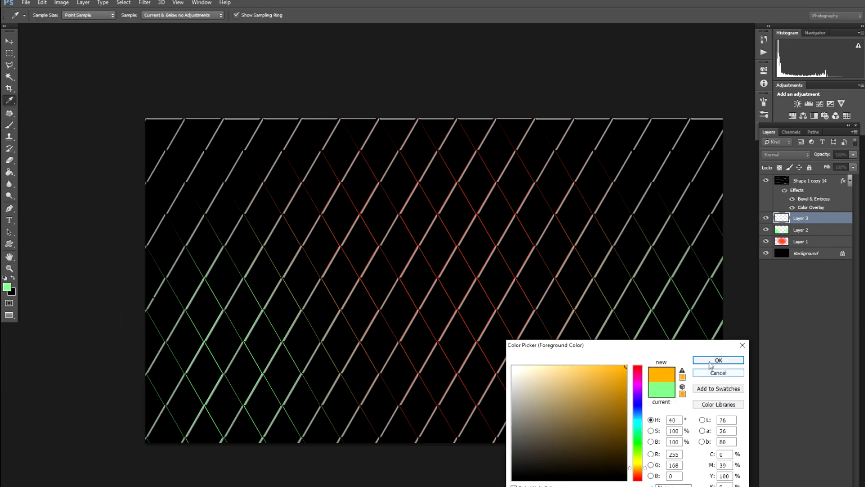
click(638, 465)
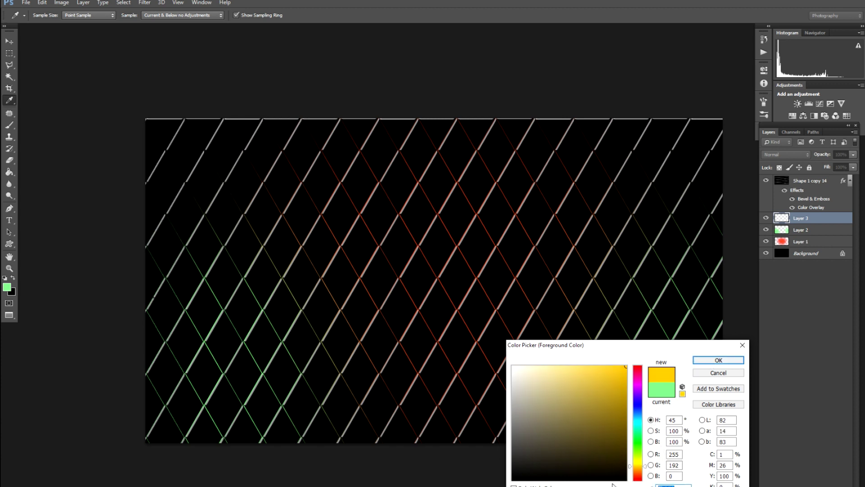
text(0000ff)
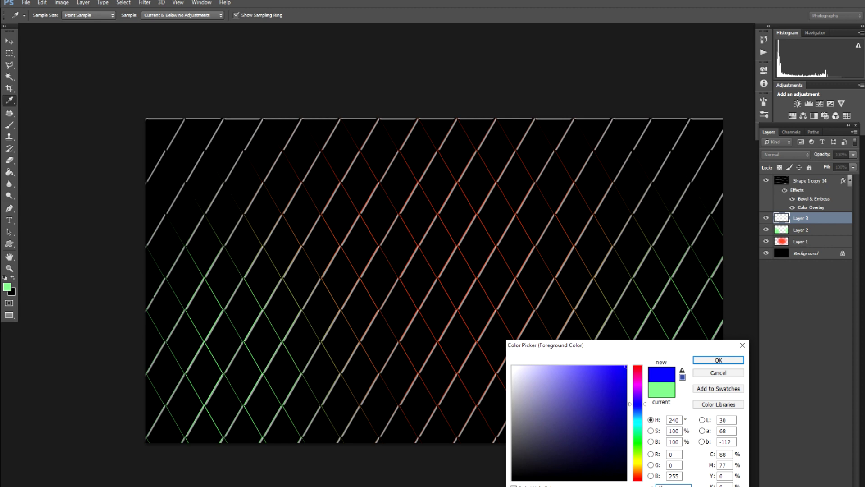
text(9c)
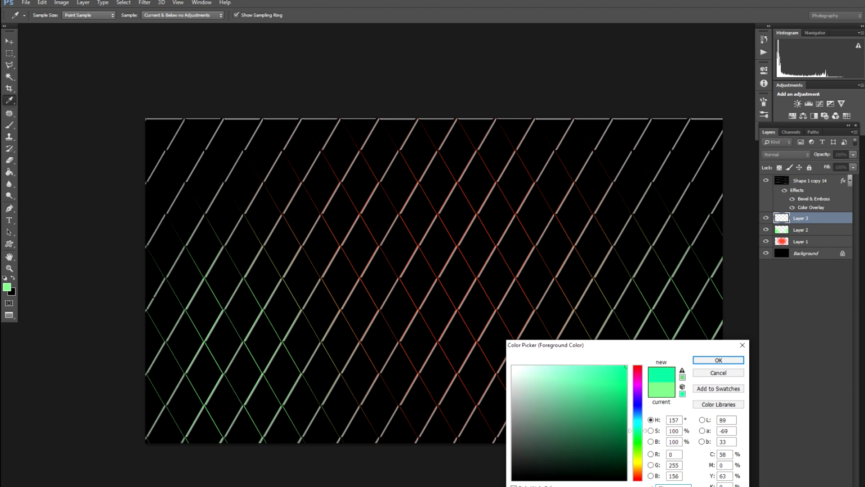
text(00)
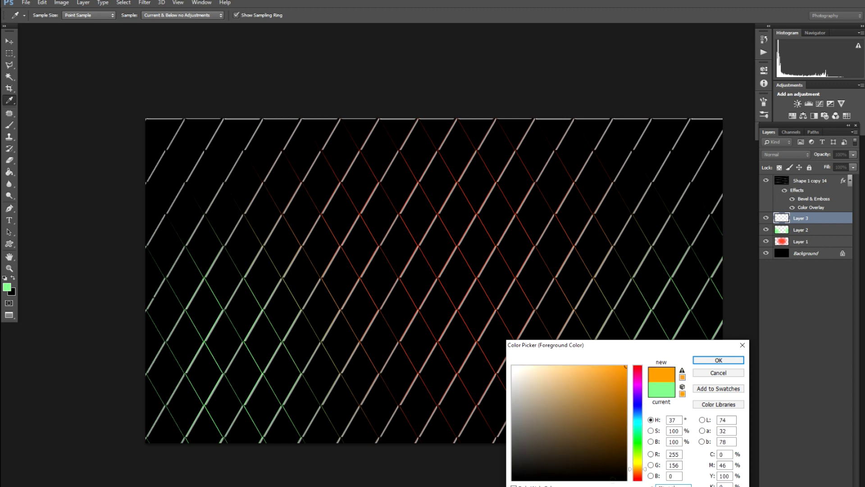
click(719, 360)
- Shrink the brush to 175 px and paint orange glows over the canvas's upper right and upper left areas
key(b)
key(bracketleft)
key(bracketleft)
key(bracketleft)
key(bracketleft)
key(bracketleft)
key(bracketleft)
key(bracketleft)
key(bracketleft)
key(bracketleft)
mouse_move(636, 207)
mouse_down()
mouse_move(692, 123)
mouse_move(631, 227)
mouse_move(714, 114)
mouse_move(696, 182)
mouse_move(651, 264)
mouse_up()
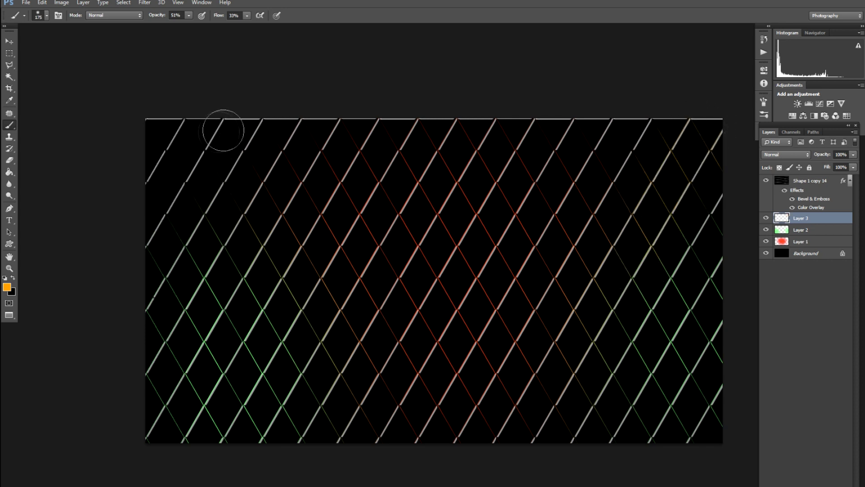
mouse_move(196, 102)
mouse_down()
mouse_move(172, 109)
mouse_move(227, 184)
mouse_move(209, 160)
mouse_move(229, 215)
mouse_move(181, 180)
mouse_move(228, 251)
mouse_move(134, 165)
mouse_up()
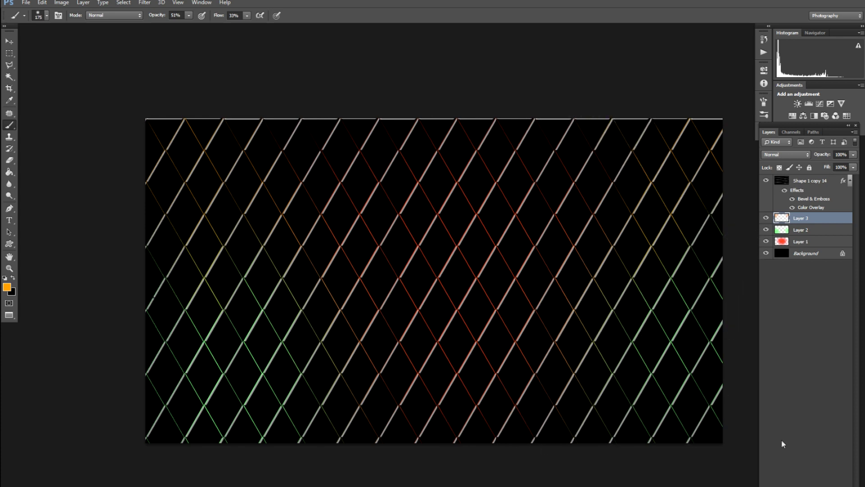
- Paint blue strokes across the middle of the canvas on a new layer above the orange glows
key(ctrl+alt+shift+n)
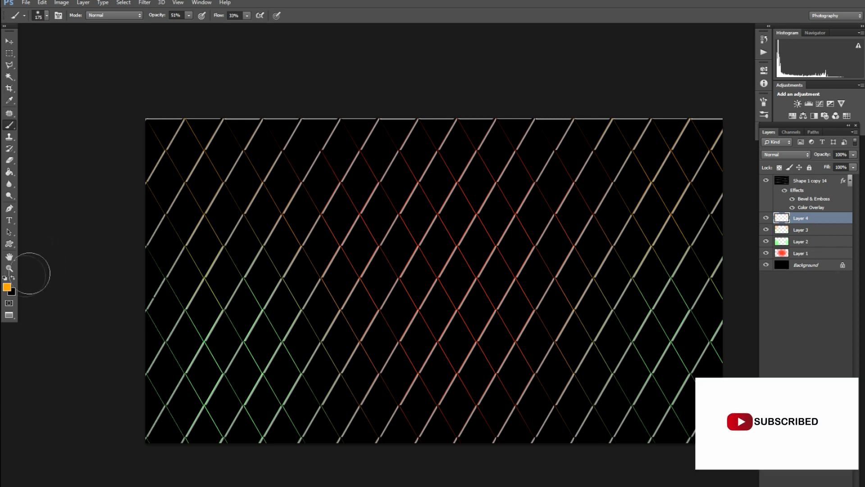
click(7, 287)
drag(639, 437, 639, 406)
click(718, 360)
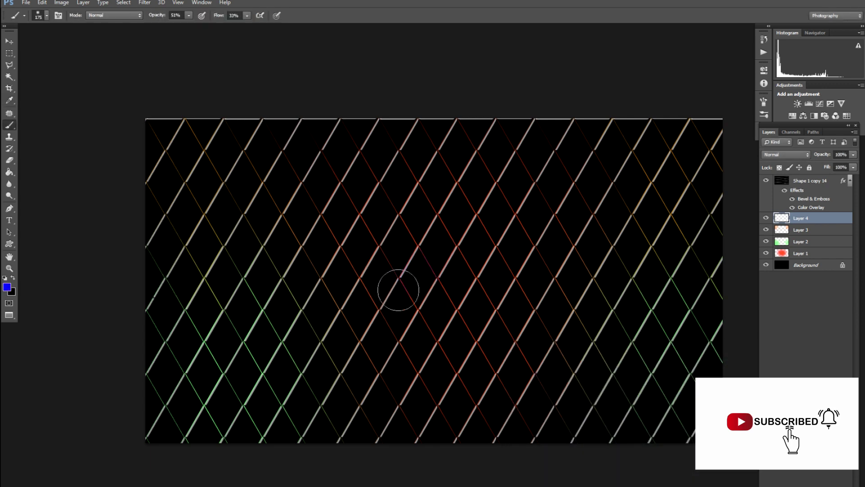
mouse_move(390, 305)
mouse_down()
mouse_move(470, 268)
mouse_move(513, 296)
mouse_move(545, 284)
mouse_move(570, 249)
mouse_move(648, 322)
mouse_move(695, 264)
mouse_move(605, 337)
mouse_move(460, 283)
mouse_move(384, 316)
mouse_move(321, 276)
mouse_move(334, 314)
mouse_move(250, 284)
mouse_move(232, 312)
mouse_move(184, 300)
mouse_move(299, 220)
mouse_up()
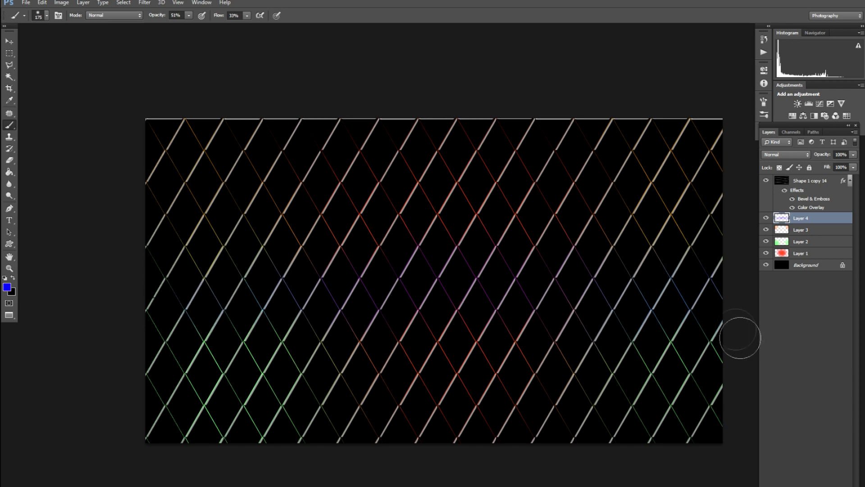
- Merge the four painted color layers, Layer 1 through Layer 4, into one layer
click(788, 323)
click(801, 255)
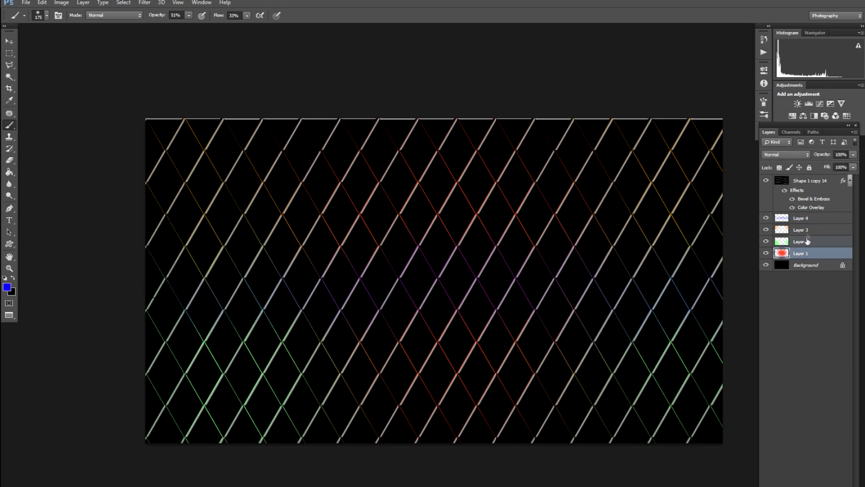
shift+click(807, 242)
shift+click(807, 219)
key(ctrl+e)
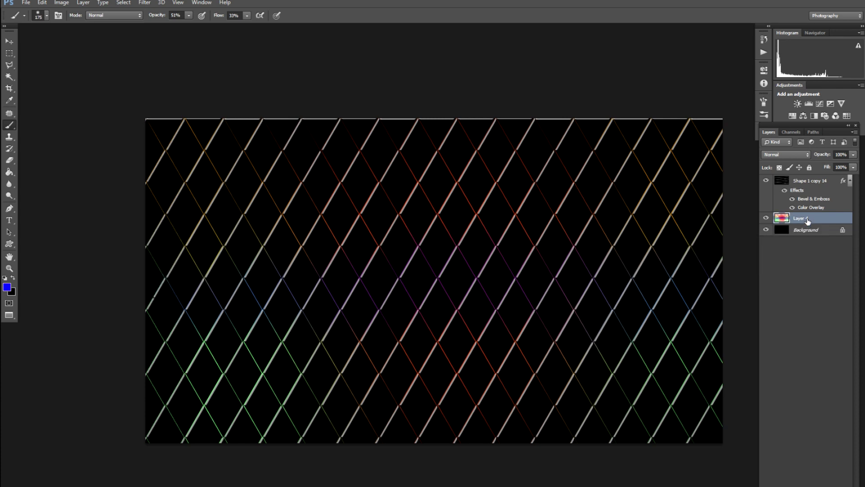
- Try different blend modes on the merged color layer and settle on Exclusion
click(794, 156)
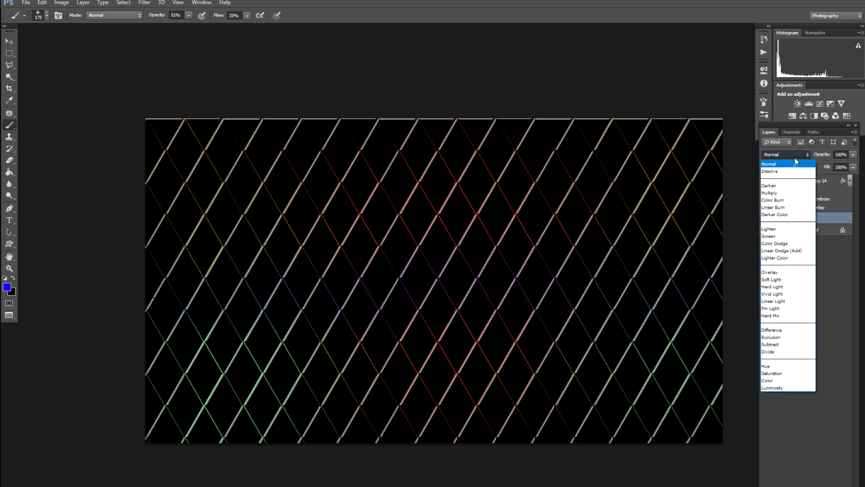
click(788, 199)
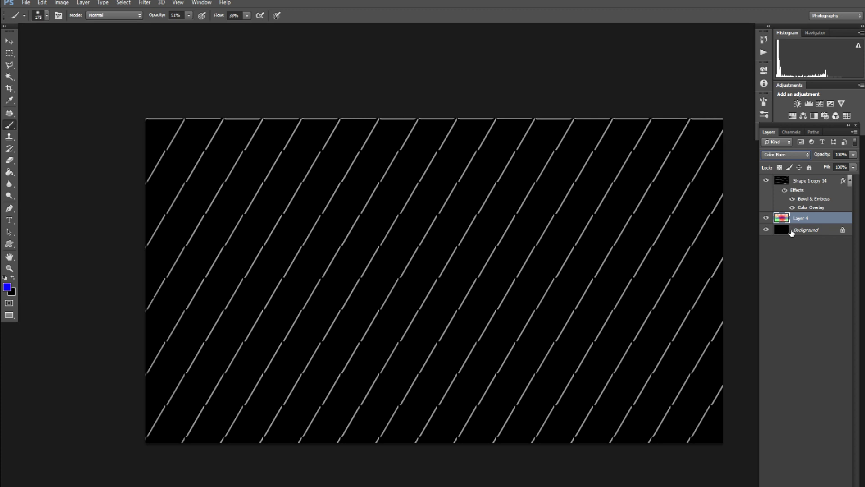
key(Down)
key(Down)
key(Down)
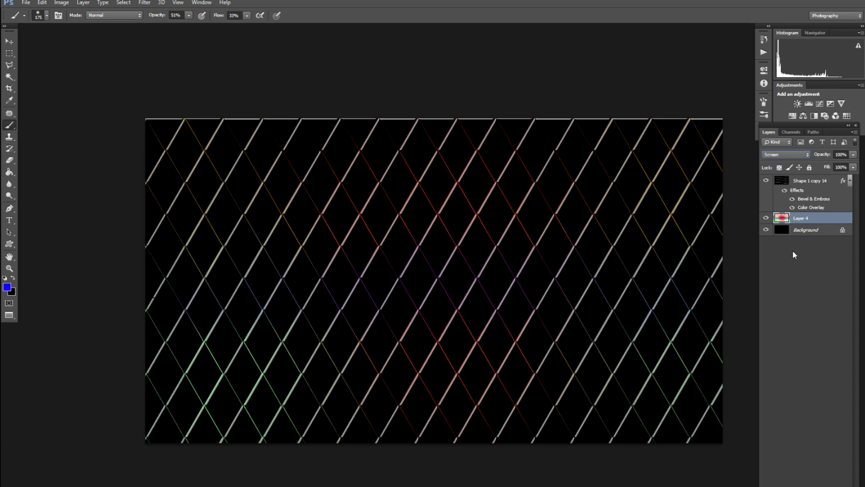
key(Down)
key(Down)
key(Down)
key(Down)
key(Down)
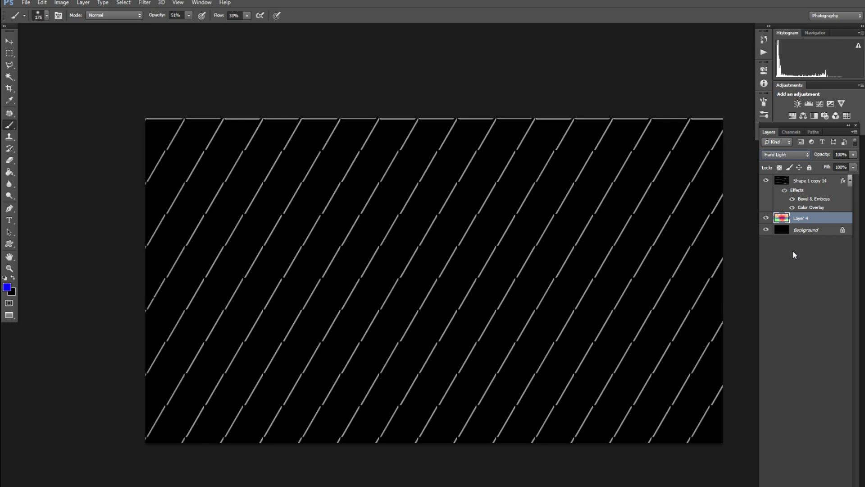
key(Up)
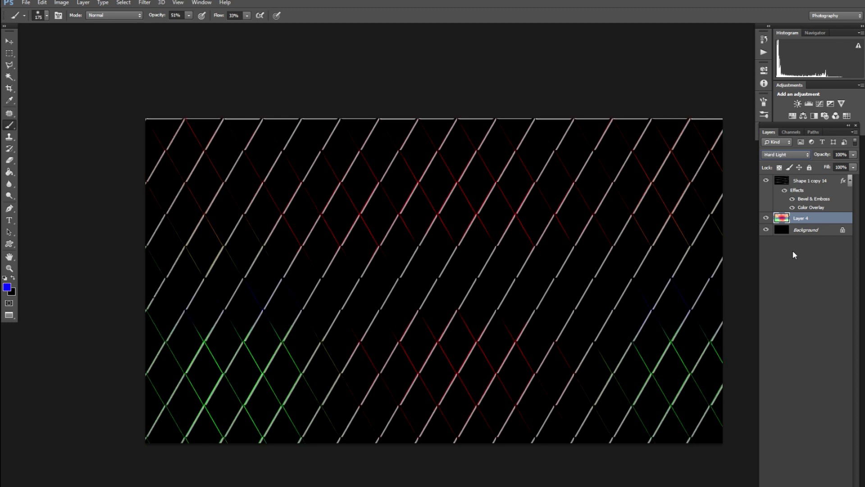
key(Down)
key(Down)
key(Down)
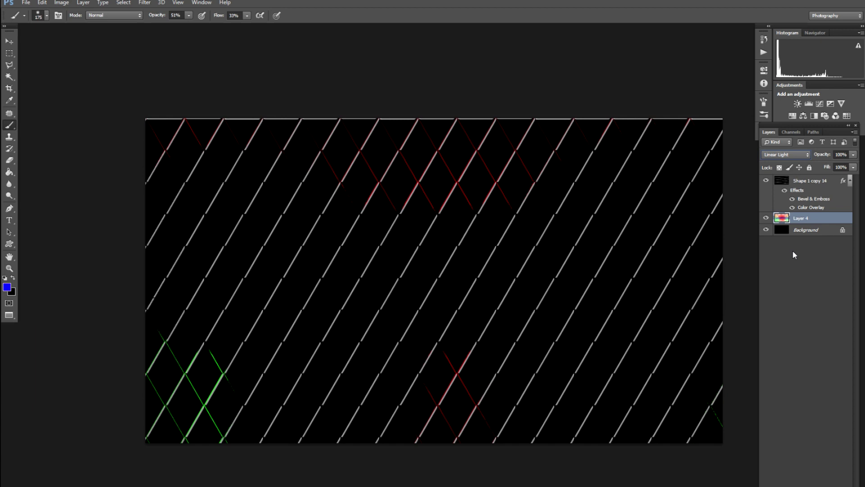
key(Down)
key(Down)
key(Down)
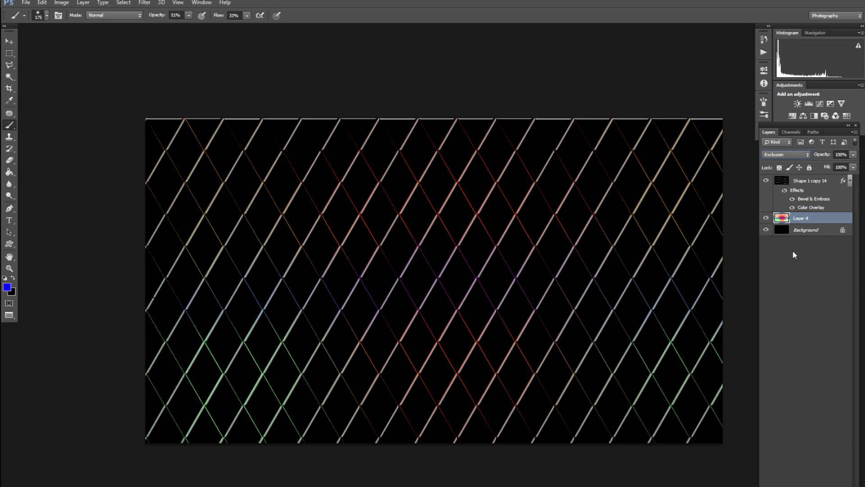
- Apply Brightness/Contrast to the merged color layer with brightness -14 and contrast -15
key(alt+i)
key(a)
key(Return)
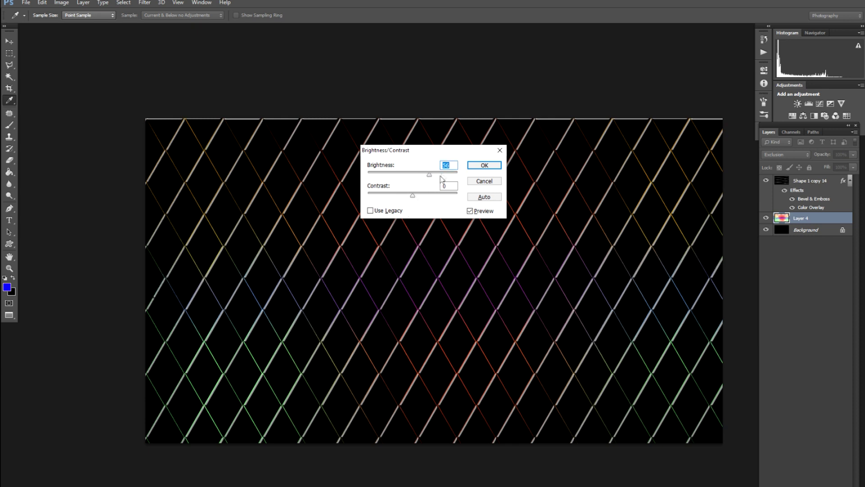
drag(442, 176, 456, 176)
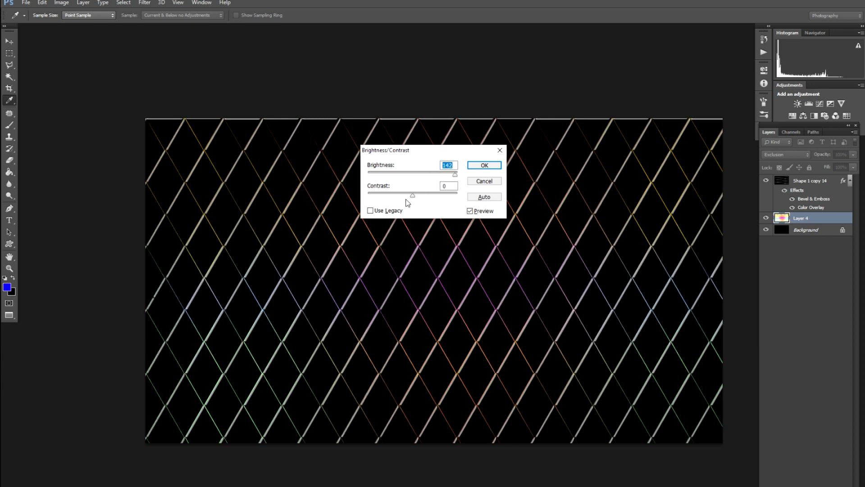
drag(412, 196, 409, 176)
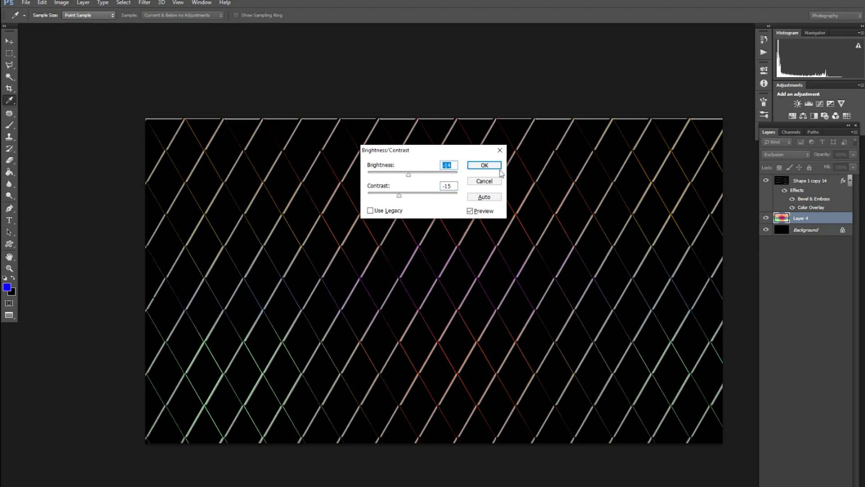
click(484, 165)
key(b)
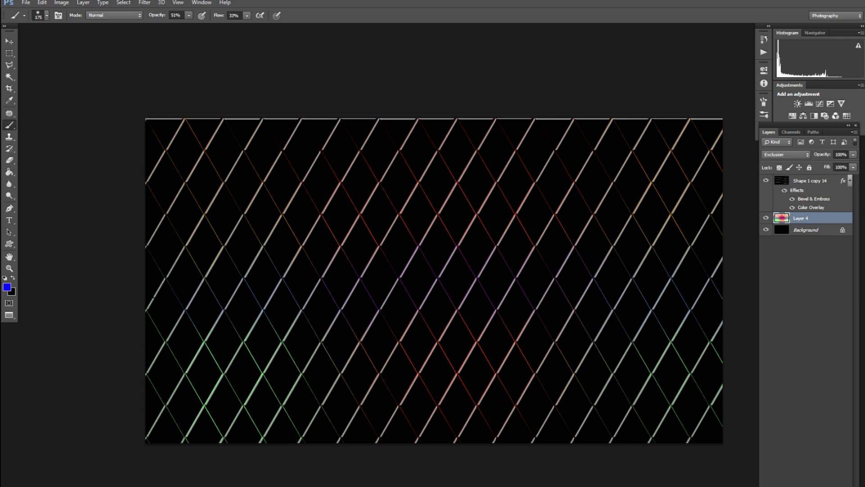
- Add a Hue/Saturation adjustment layer above the color layer with hue +73 and saturation +48
click(815, 484)
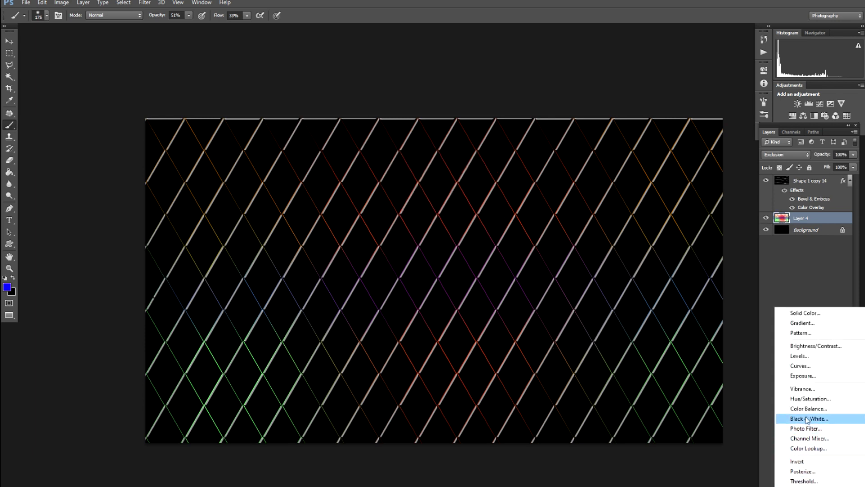
click(810, 399)
drag(702, 125, 718, 144)
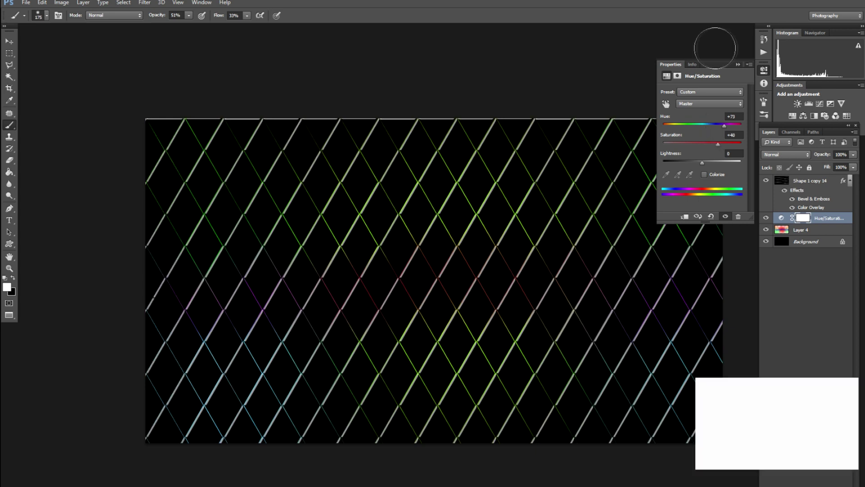
click(737, 65)
- Examine the finished multicolored triangle pattern up close and as a whole using the Move tool
key(v)
click(605, 233)
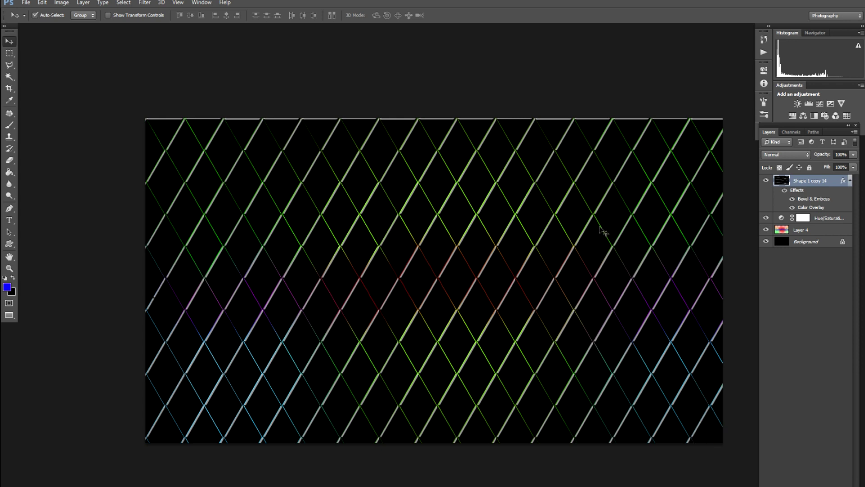
key(ctrl+plus)
key(ctrl+minus)
click(445, 149)
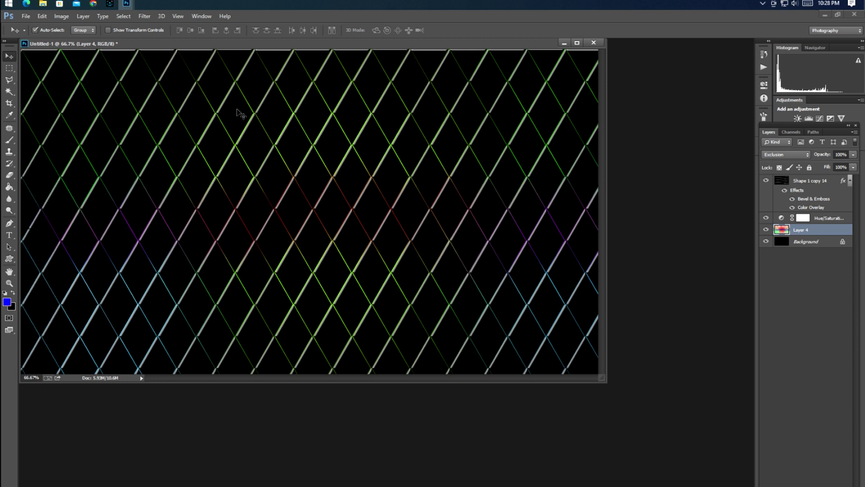
click(177, 65)
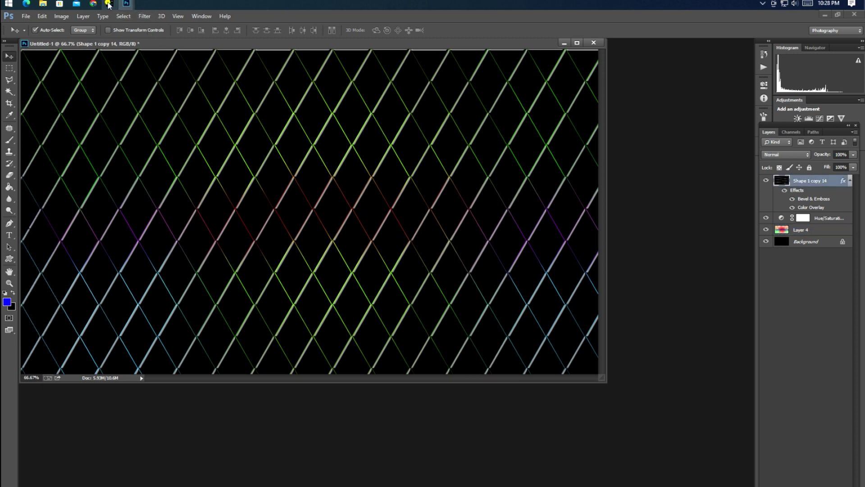
click(108, 4)
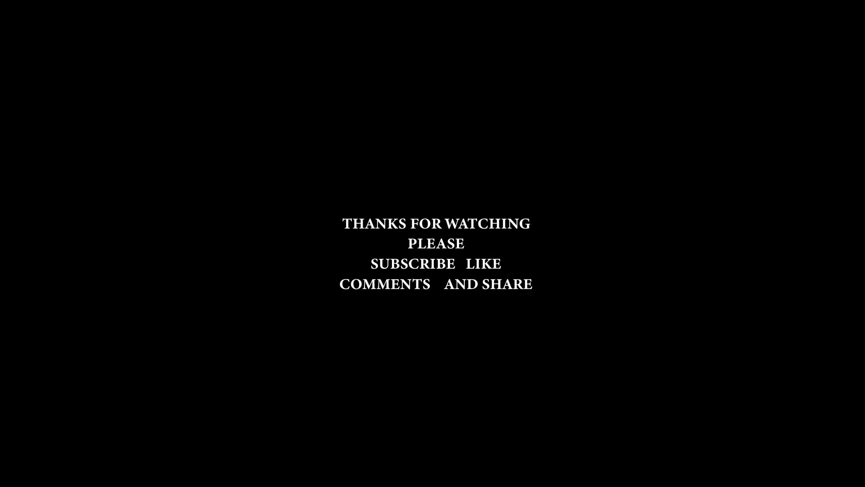